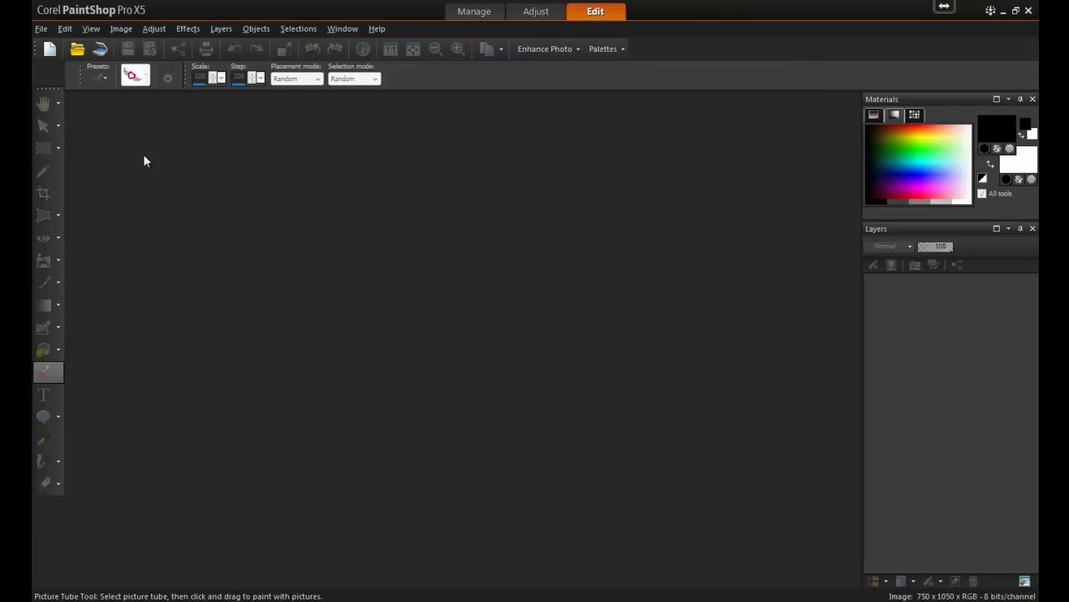
Start a new opaque 2.5 x 3.5 inch image at 300 pixels/inch and open its background colour settings.
left_click(40, 30)
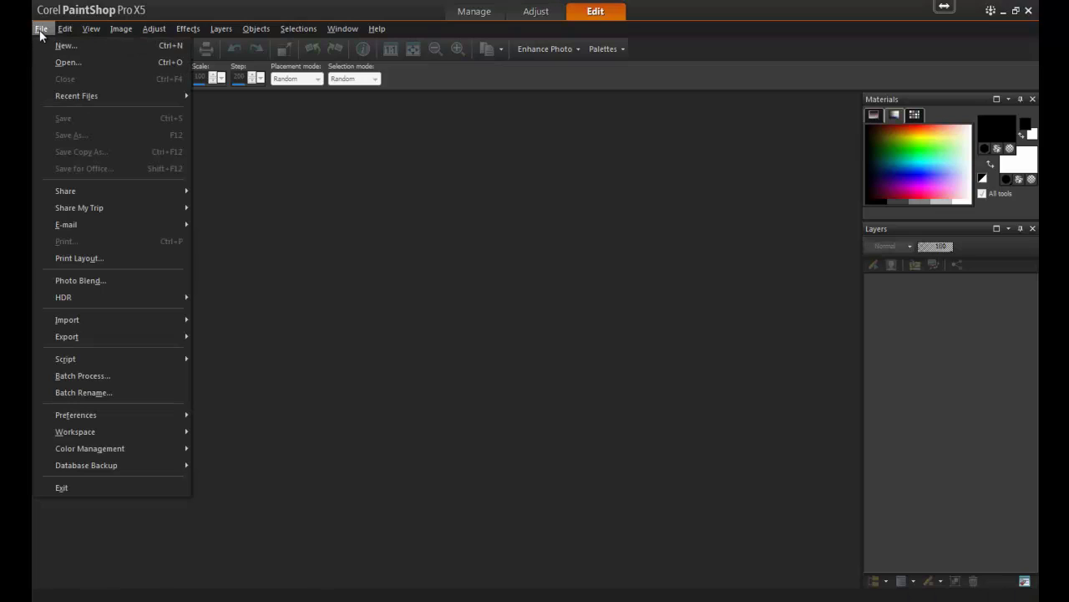
left_click(65, 47)
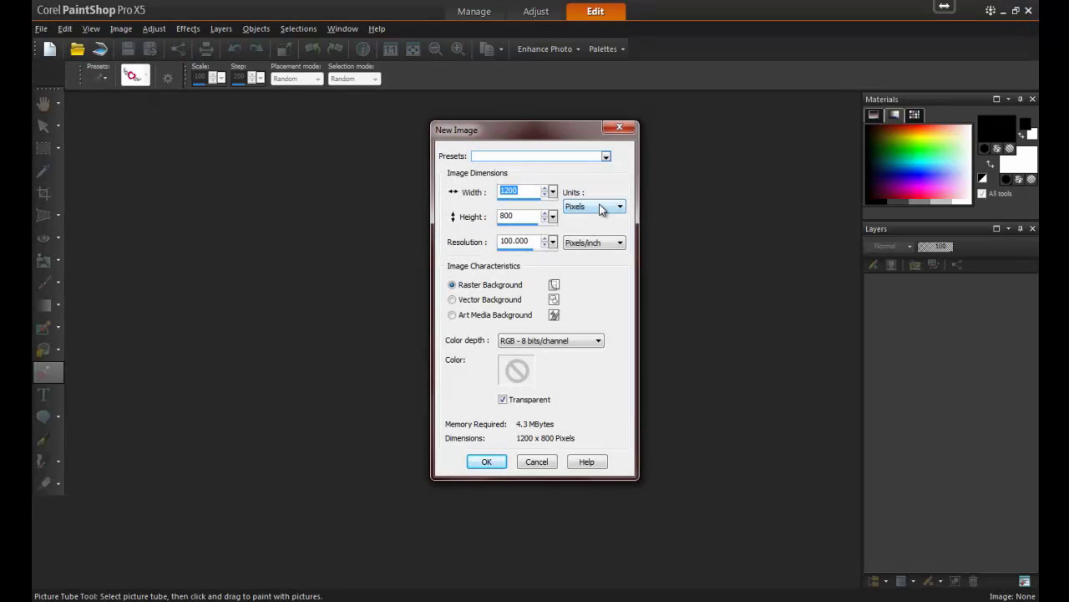
left_click(603, 207)
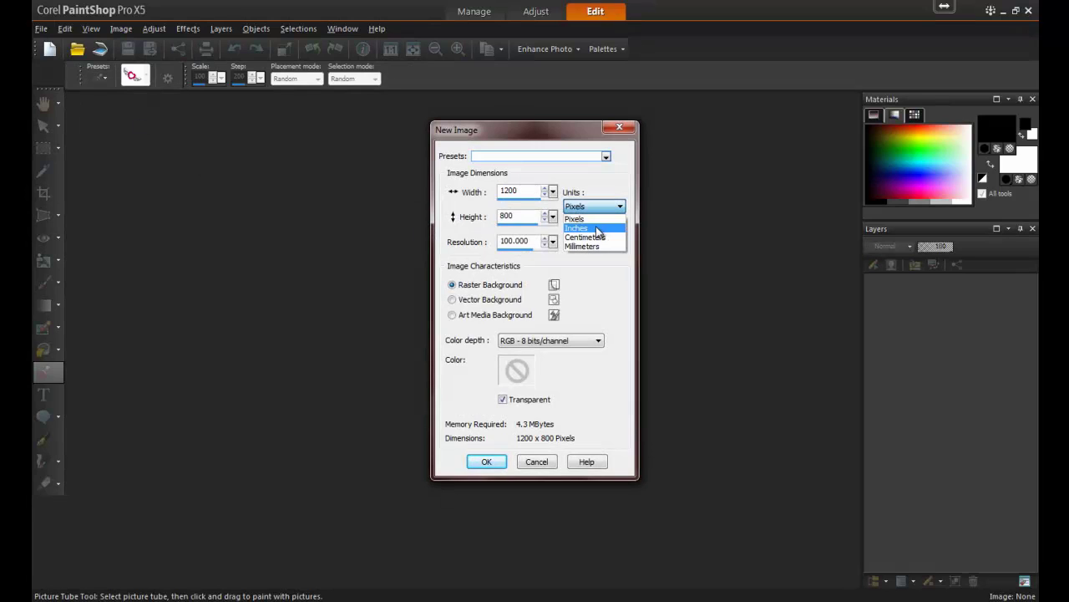
left_click(601, 227)
left_click_drag(531, 190, 474, 192)
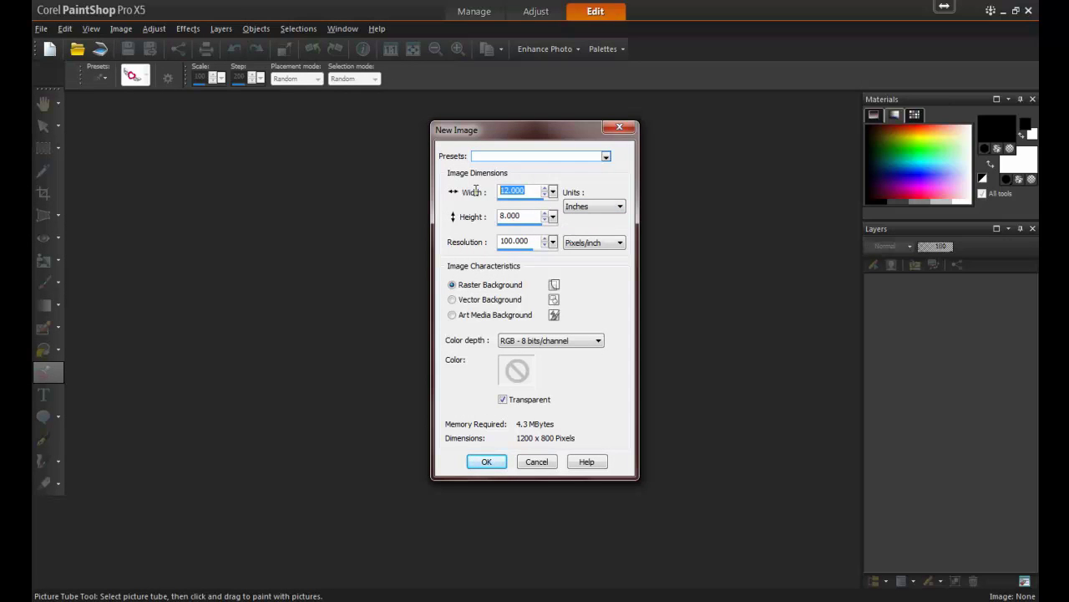
type("2.5")
key("Tab")
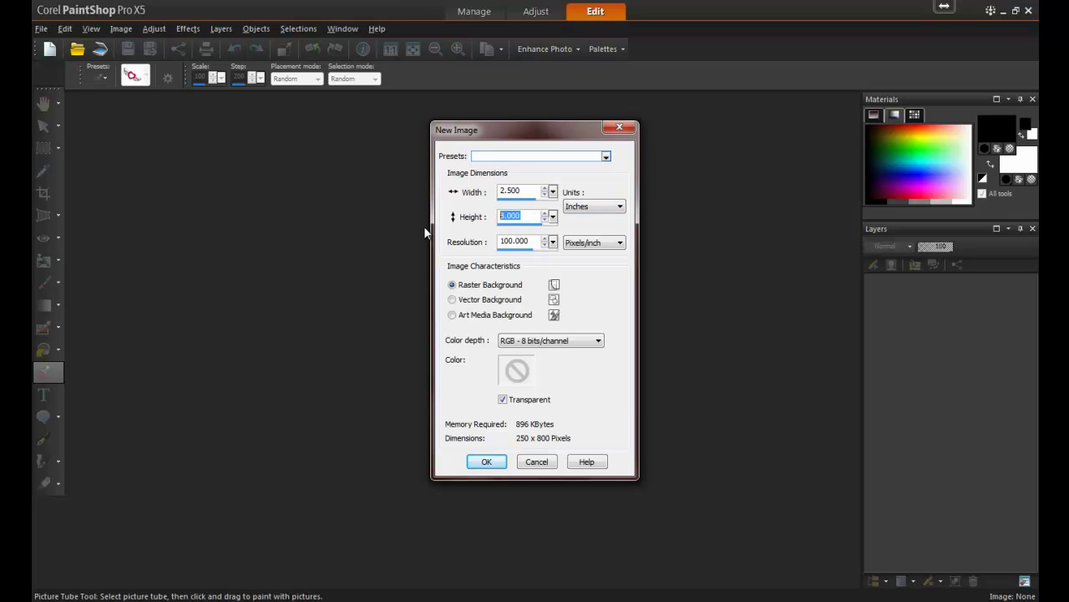
type("3.5")
key("Tab")
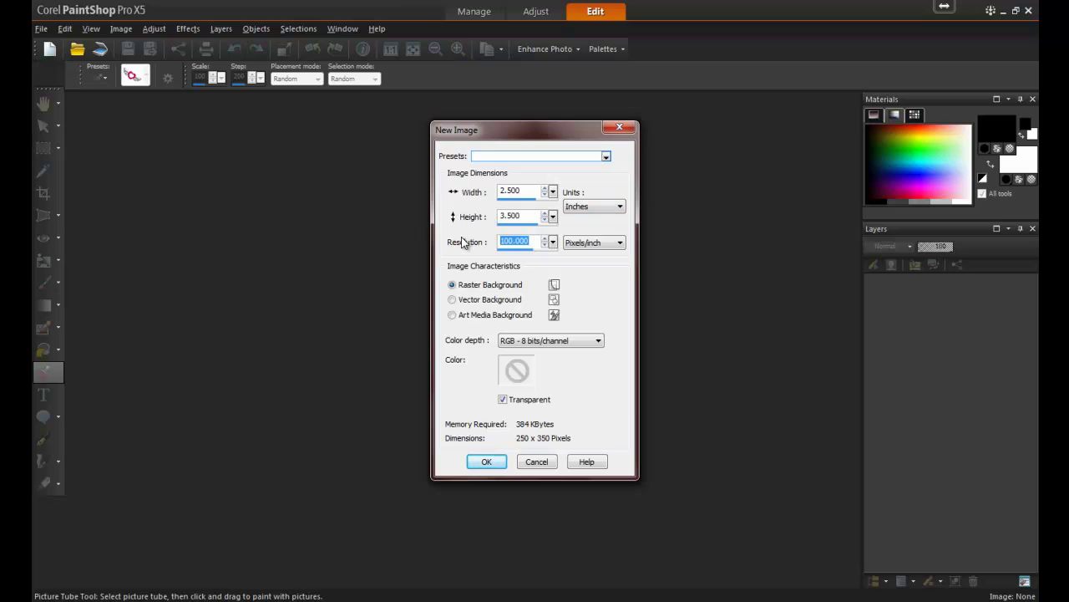
type("300")
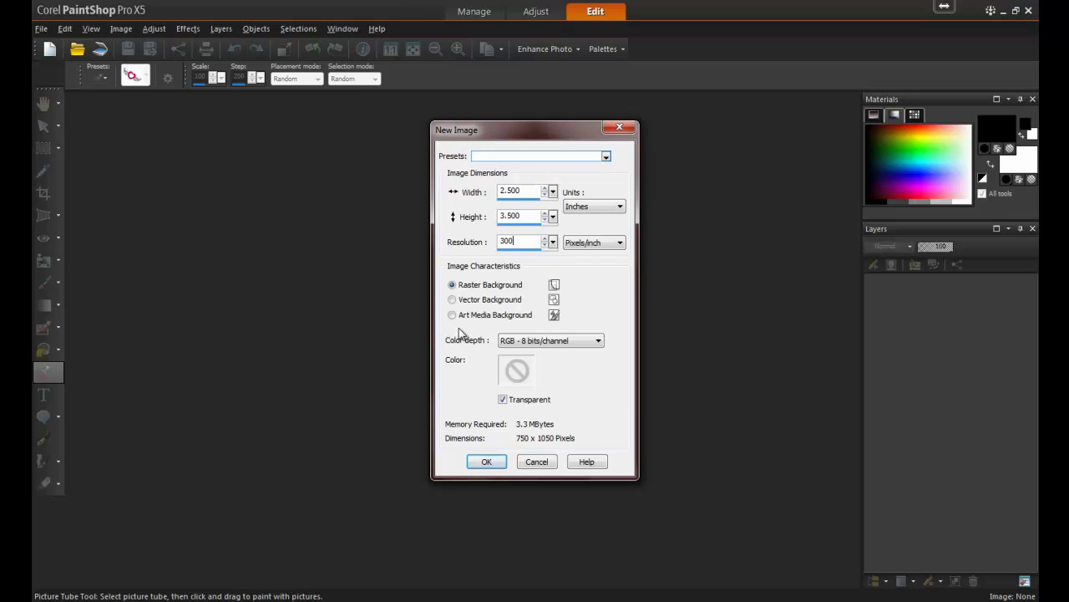
left_click(503, 400)
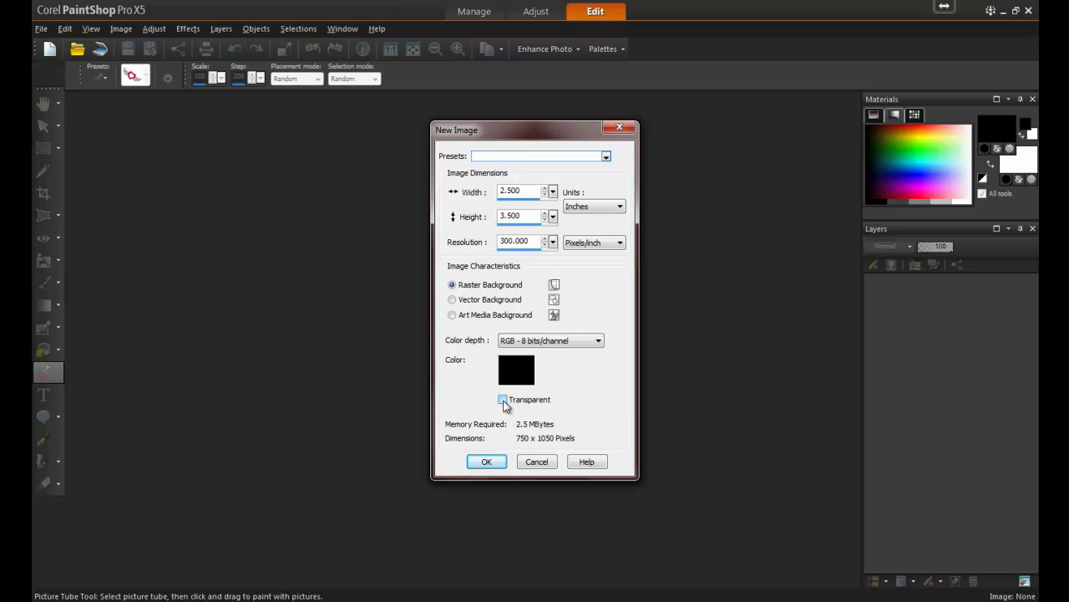
left_click(525, 363)
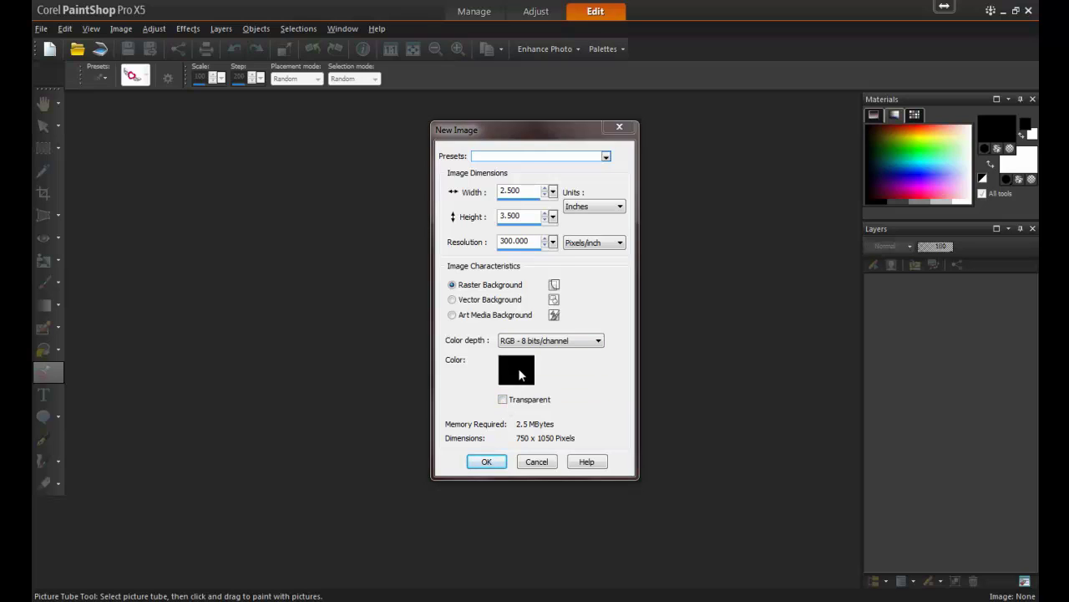
Fill the background with the pink Elegant 04 pattern and create the 750 x 1050 pixel image.
left_click(522, 169)
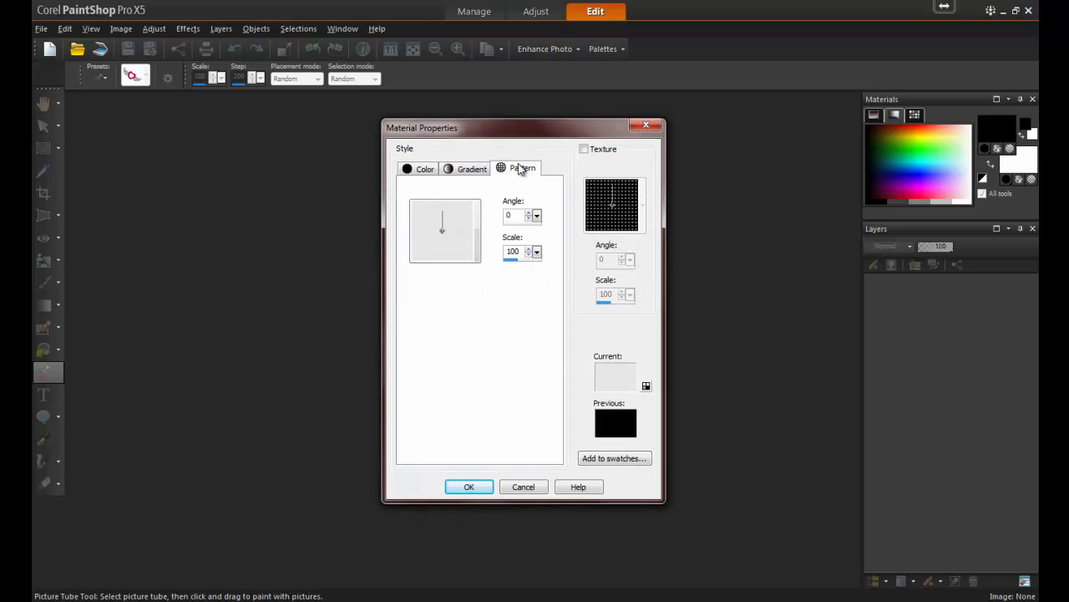
left_click(478, 240)
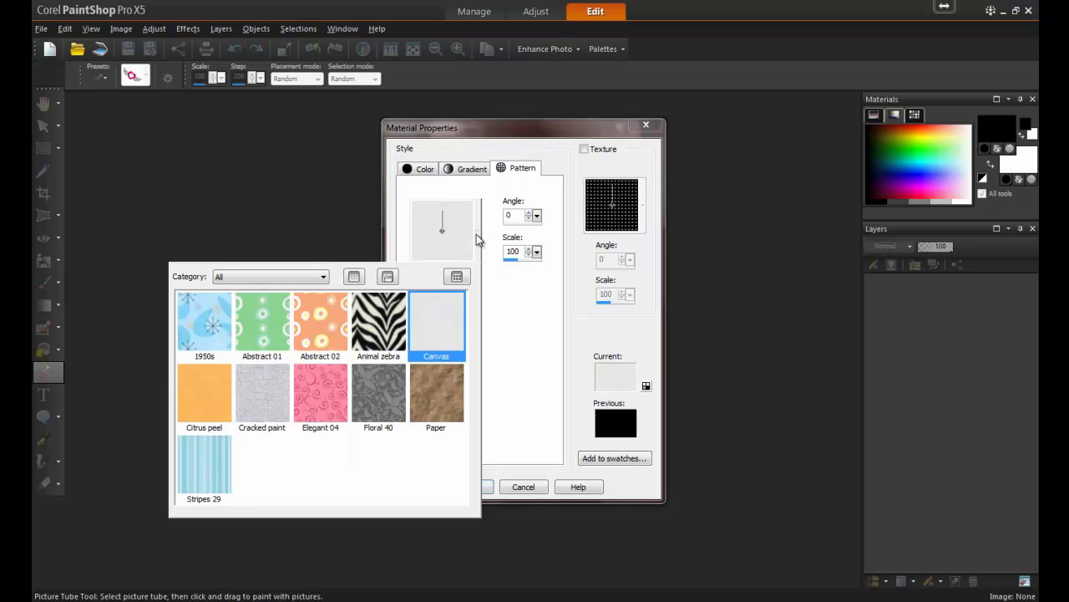
left_click(309, 393)
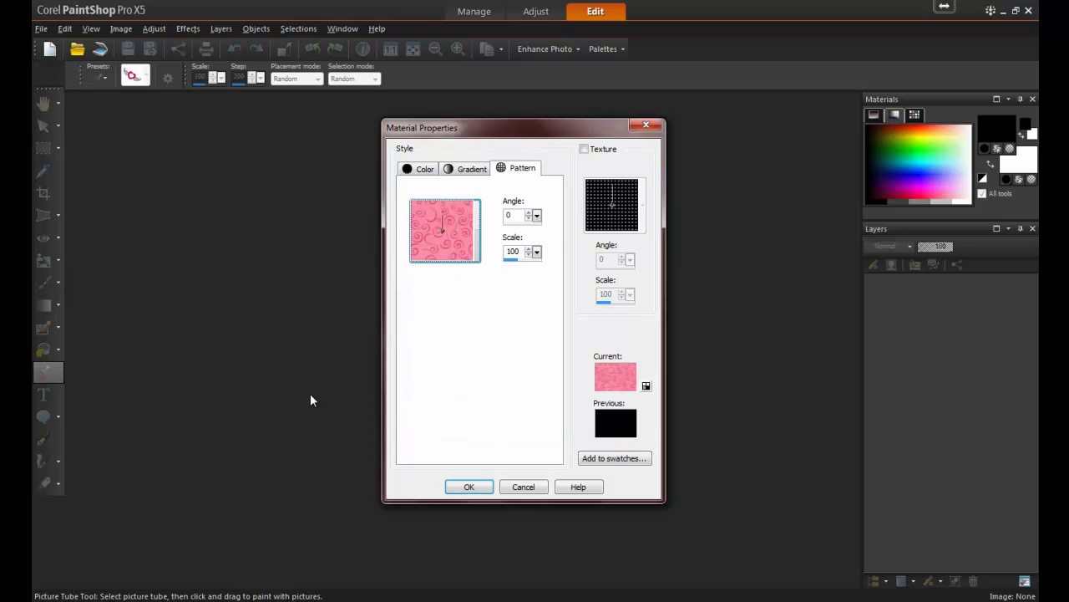
left_click(457, 488)
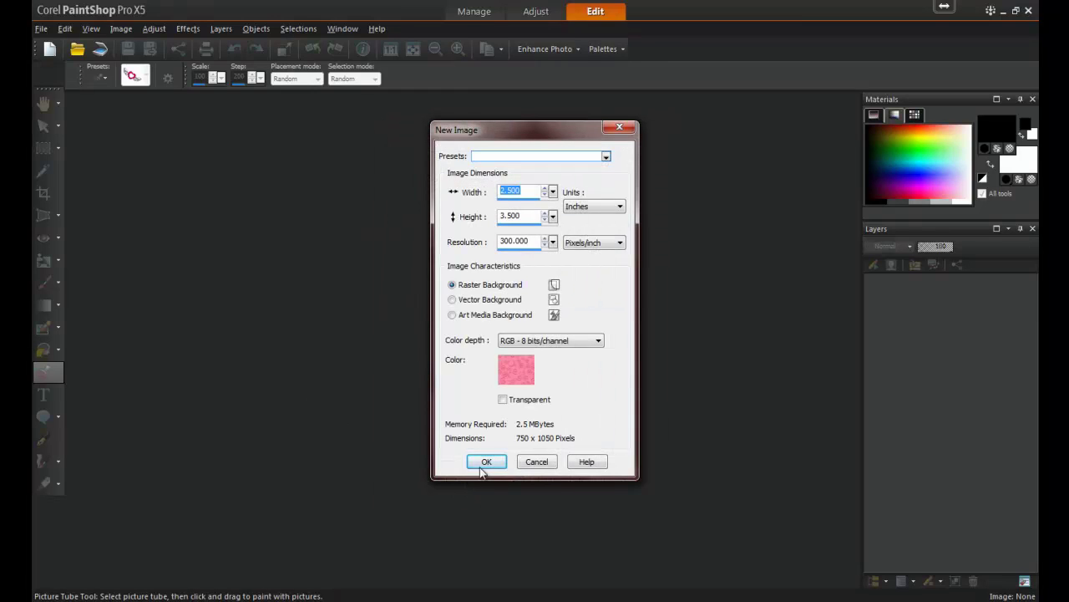
left_click(488, 462)
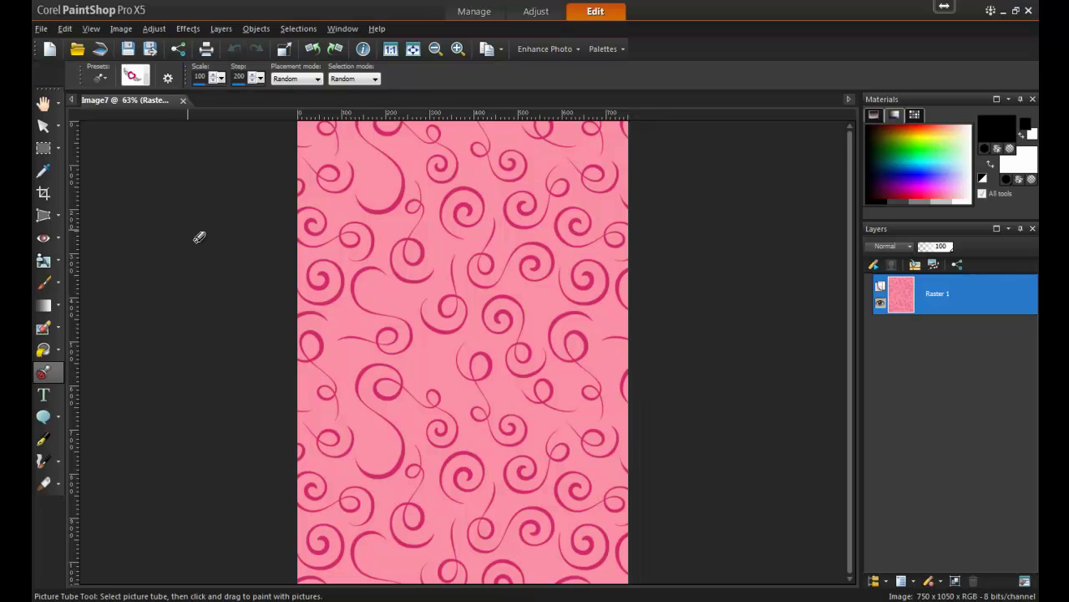
Open the dog photo from the folder.
left_click(41, 28)
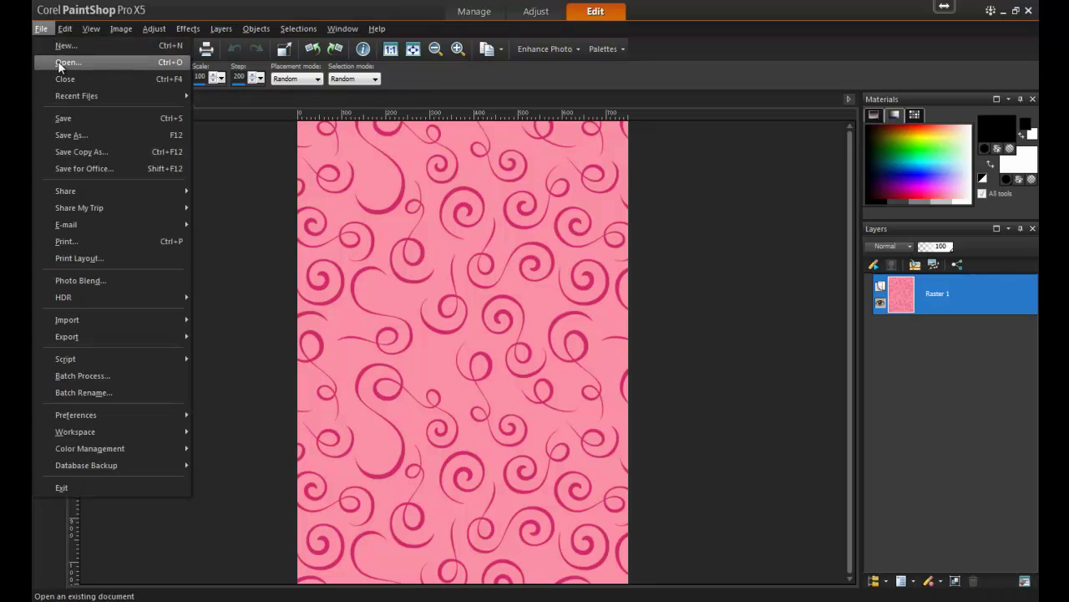
left_click(60, 63)
left_click(606, 171)
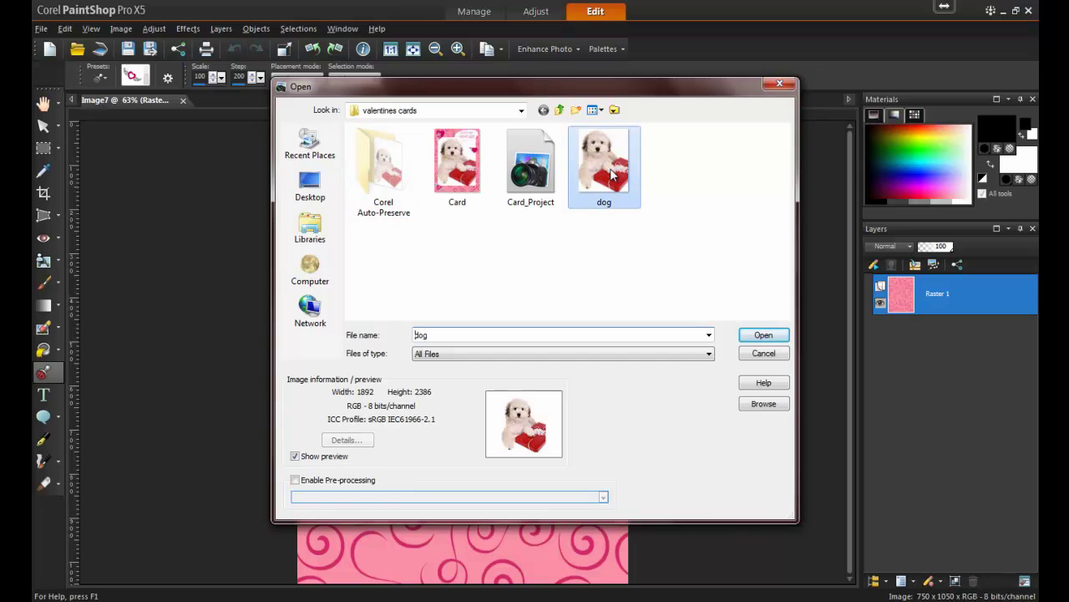
left_click(762, 335)
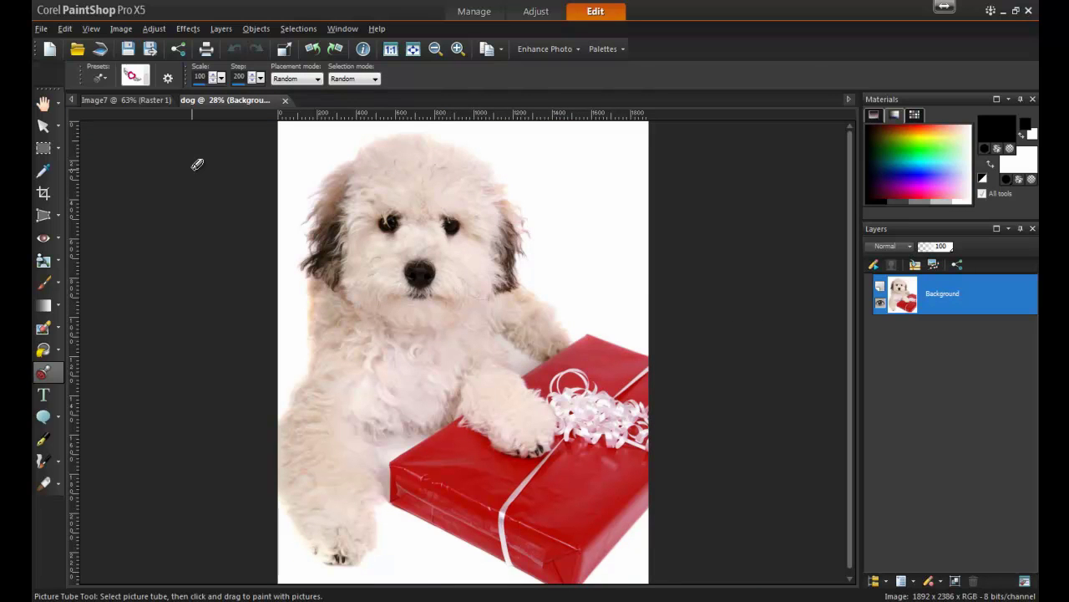
Select and copy the entire dog photo, then return to the Image7 card.
left_click(299, 30)
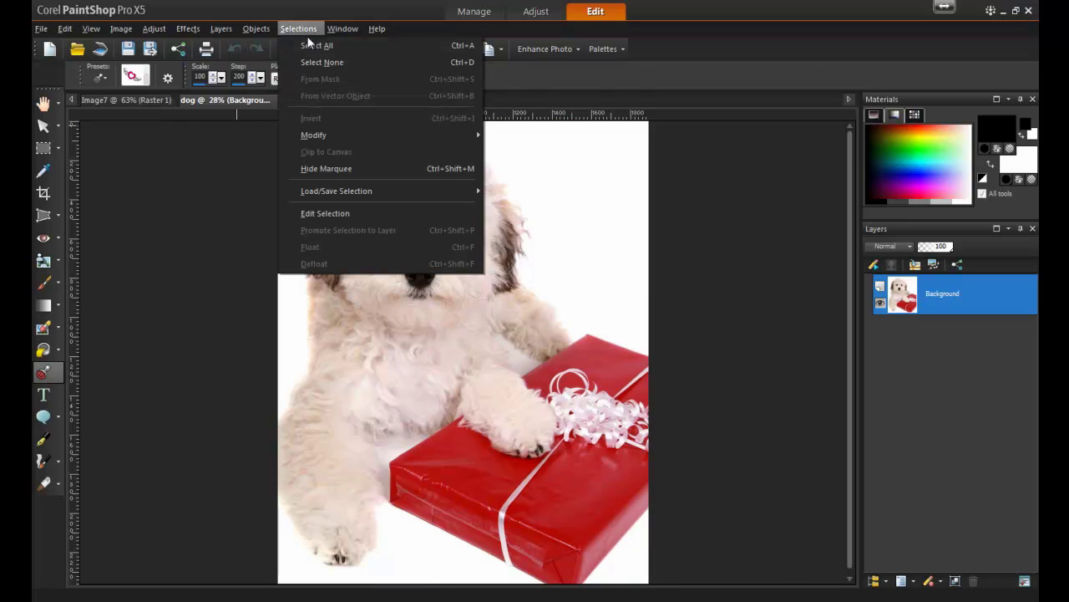
left_click(318, 46)
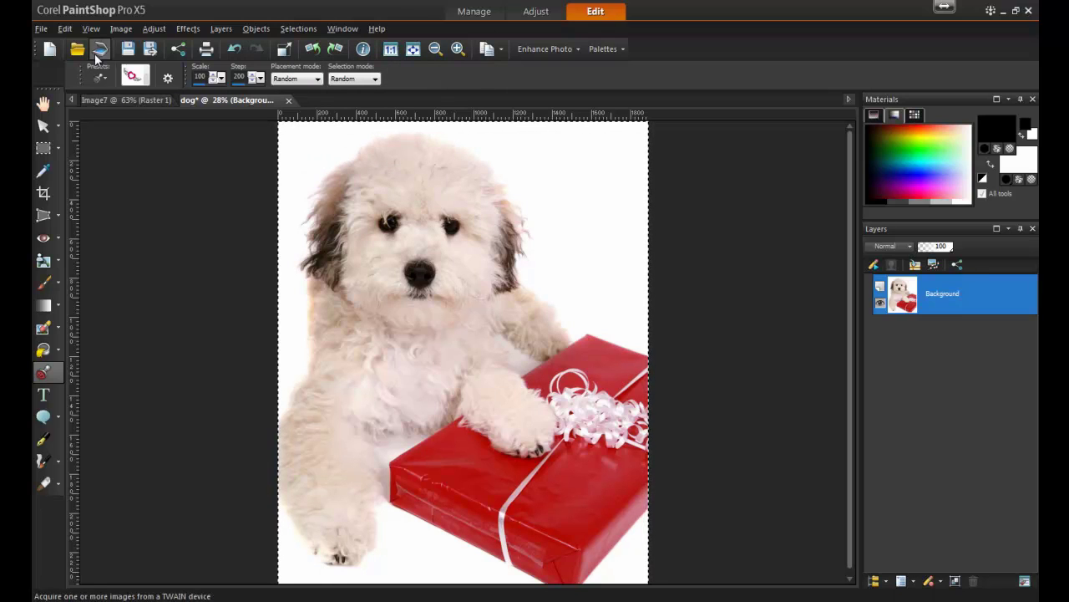
left_click(65, 29)
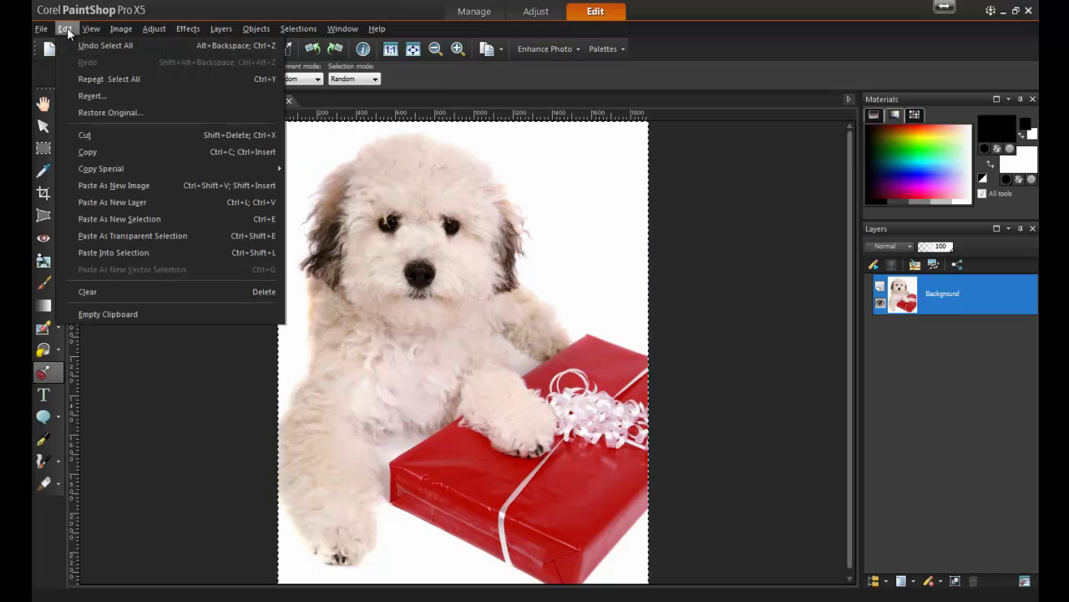
left_click(130, 154)
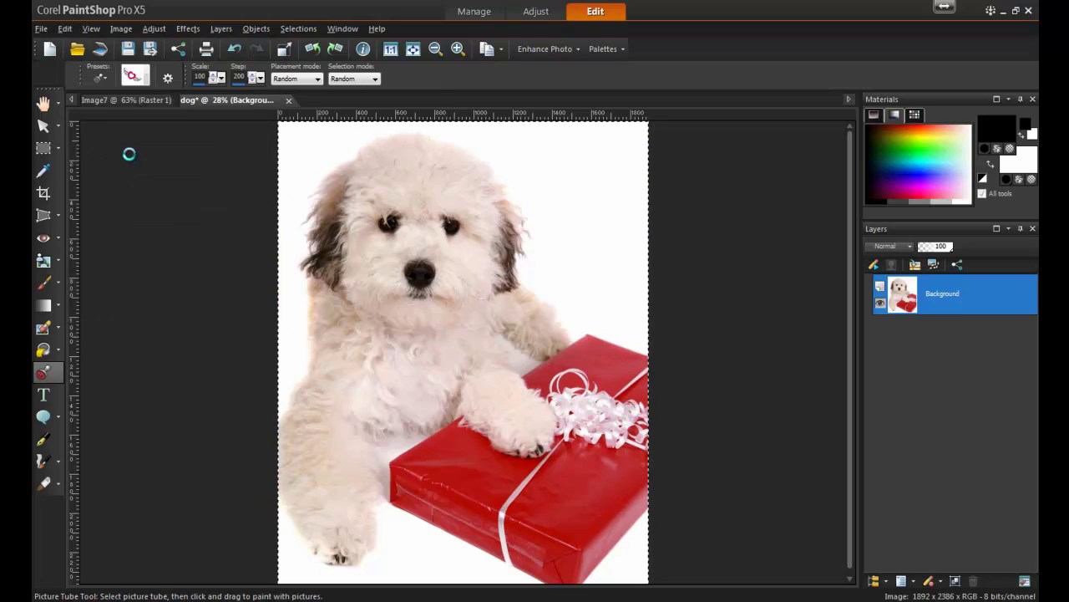
left_click(126, 102)
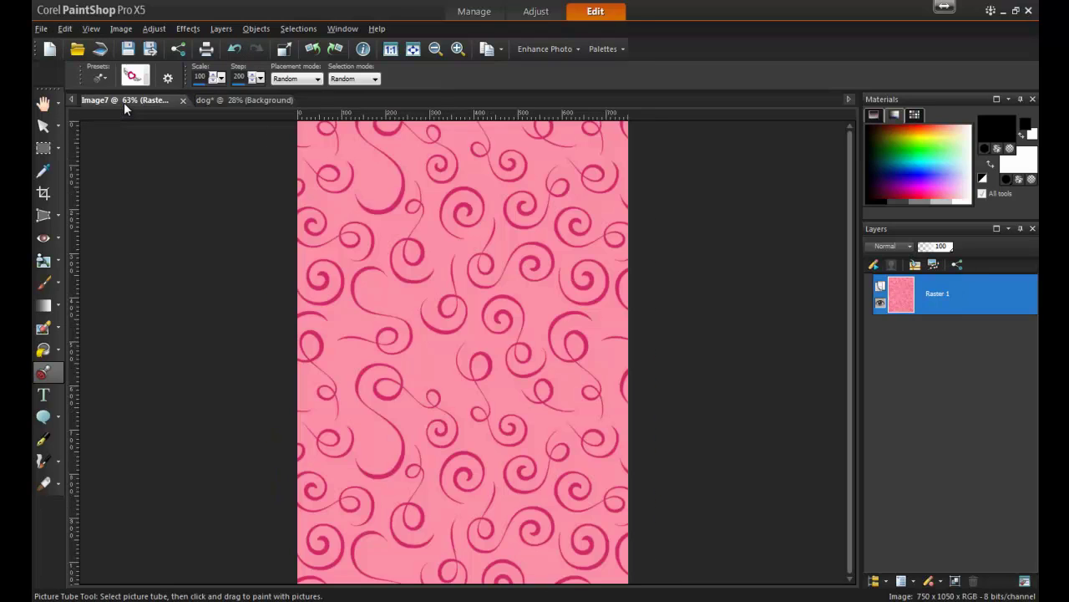
Paste the copied puppy photo onto the card as a new layer.
left_click(64, 32)
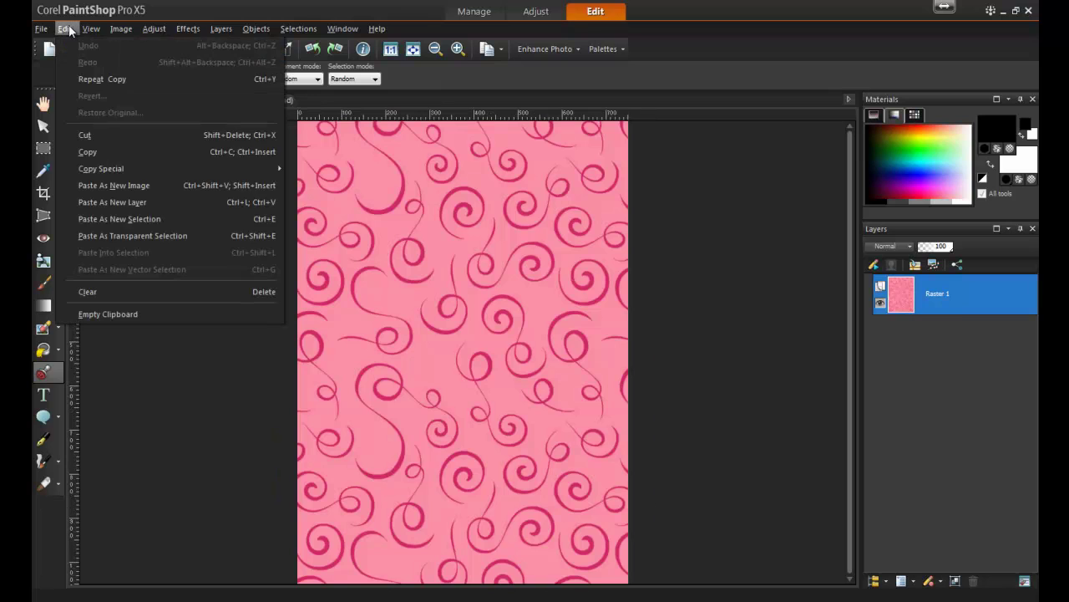
left_click(162, 201)
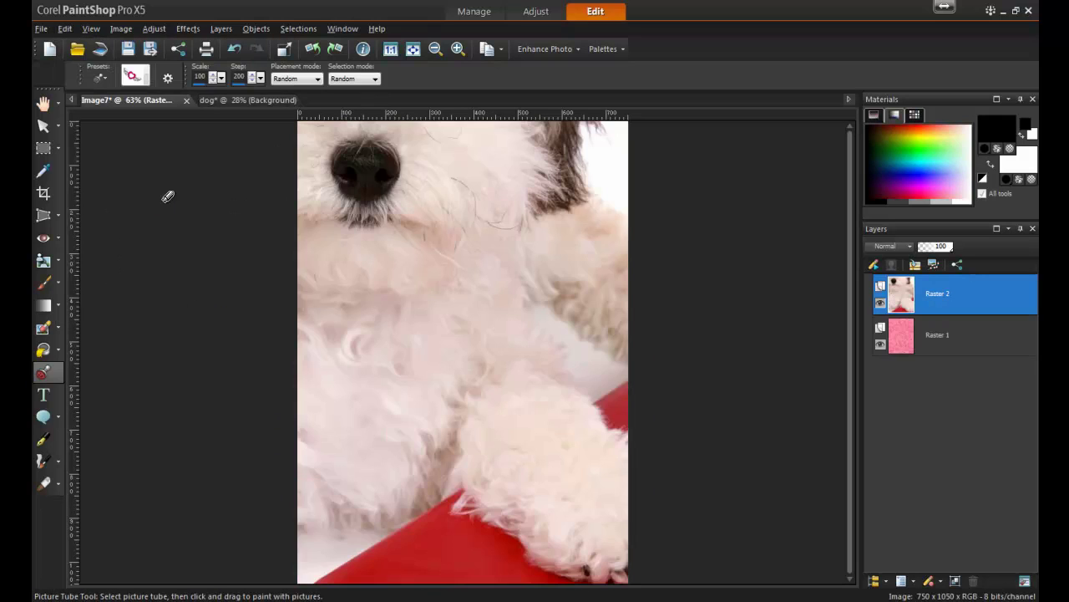
scroll(191, 198, "down", 2)
Scale the puppy layer to about 31% and centre it on the pink background.
left_click(43, 127)
scroll(646, 475, "down", 3)
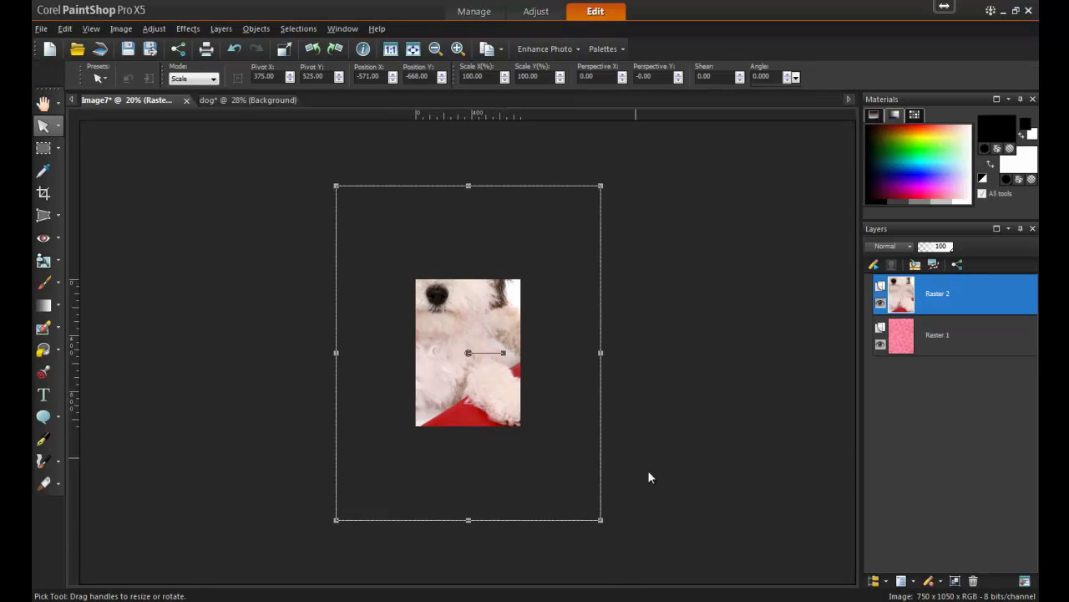
left_click_drag(601, 520, 410, 279)
left_click_drag(373, 244, 464, 355)
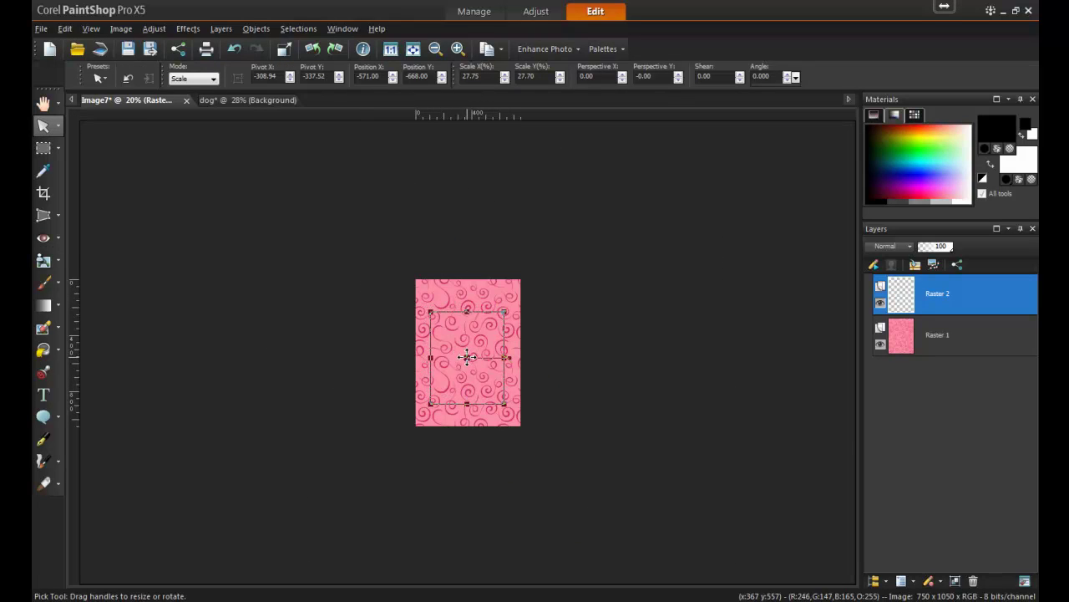
scroll(523, 377, "up", 1)
scroll(536, 383, "up", 1)
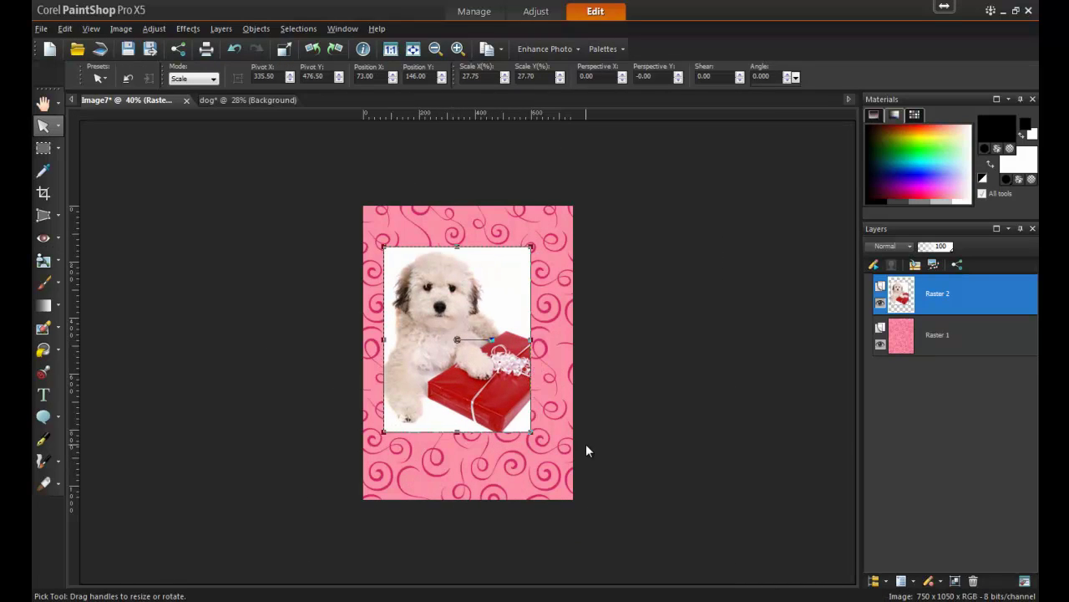
mouse_move(545, 442)
left_mouse_down()
mouse_move(553, 454)
mouse_move(544, 453)
left_mouse_up()
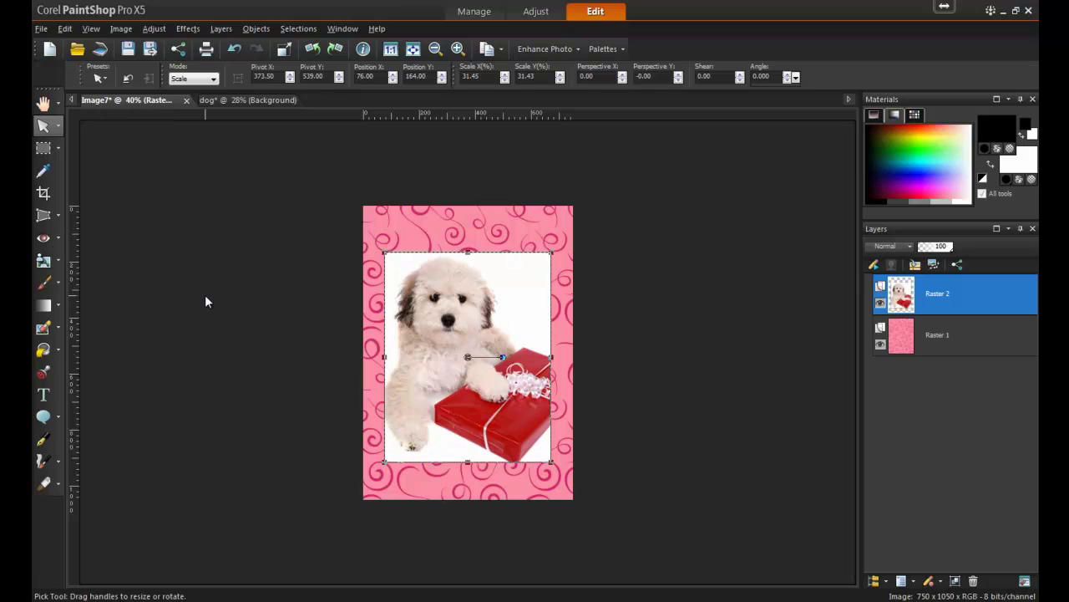
Activate the Preset Shape tool and select Thought bubble from the shape list.
left_click(59, 422)
left_click(122, 418)
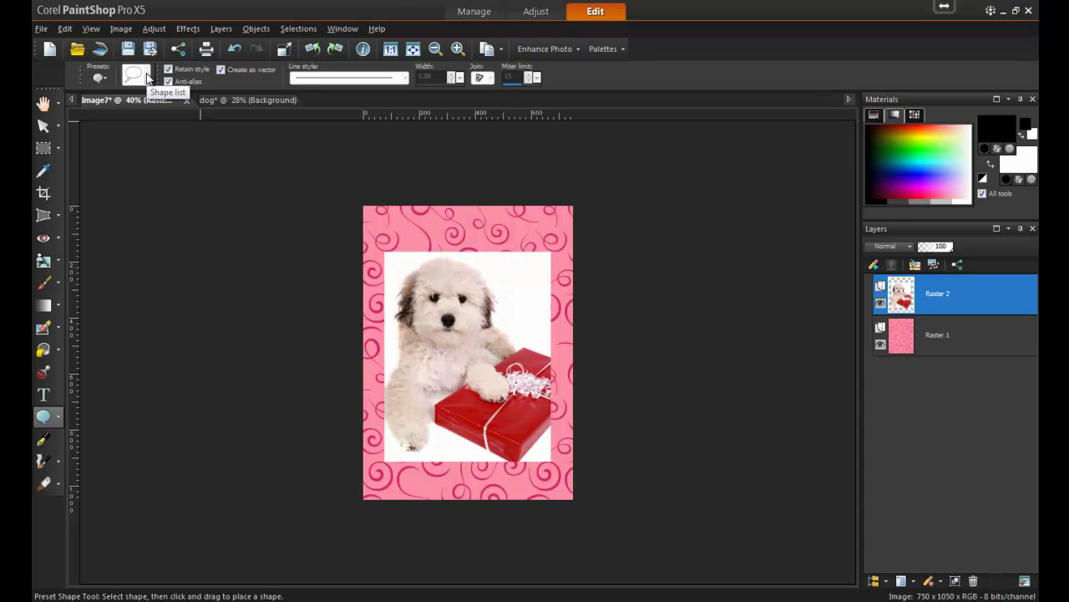
left_click(145, 76)
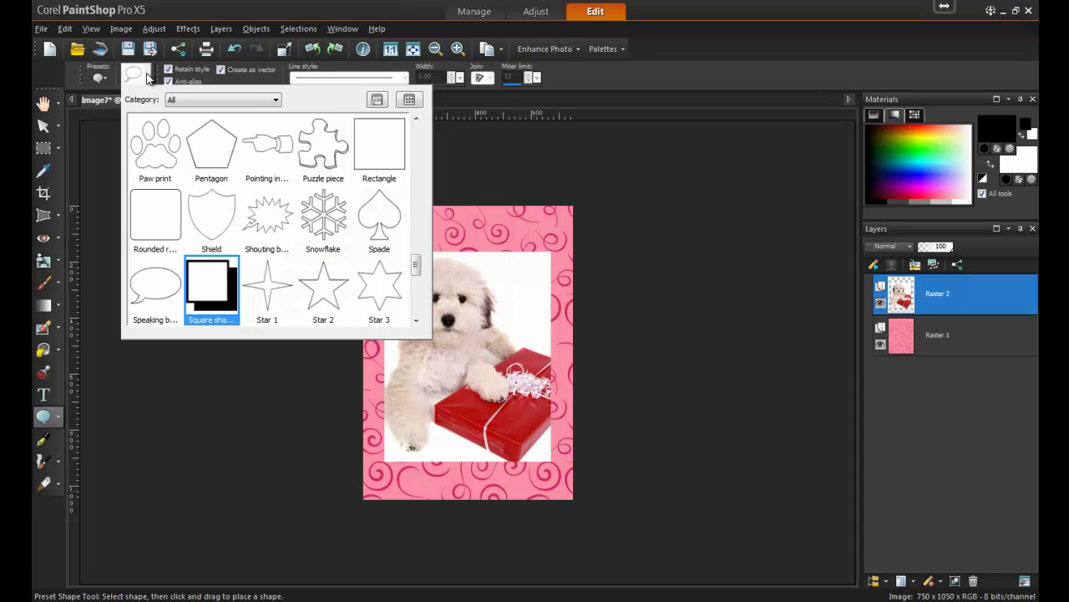
left_click(380, 149)
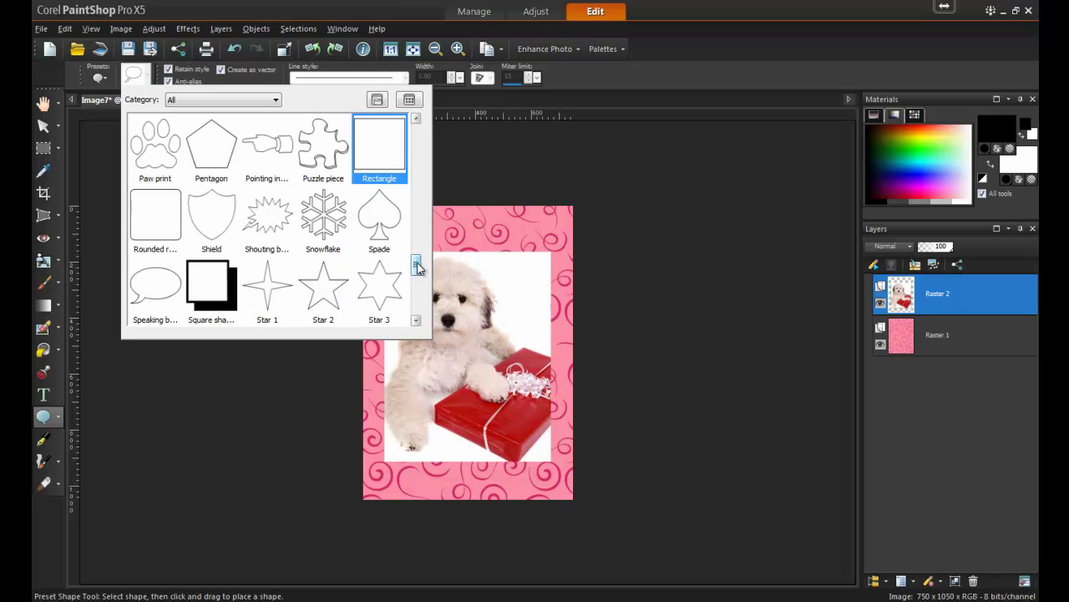
left_click_drag(418, 267, 419, 300)
left_click(156, 284)
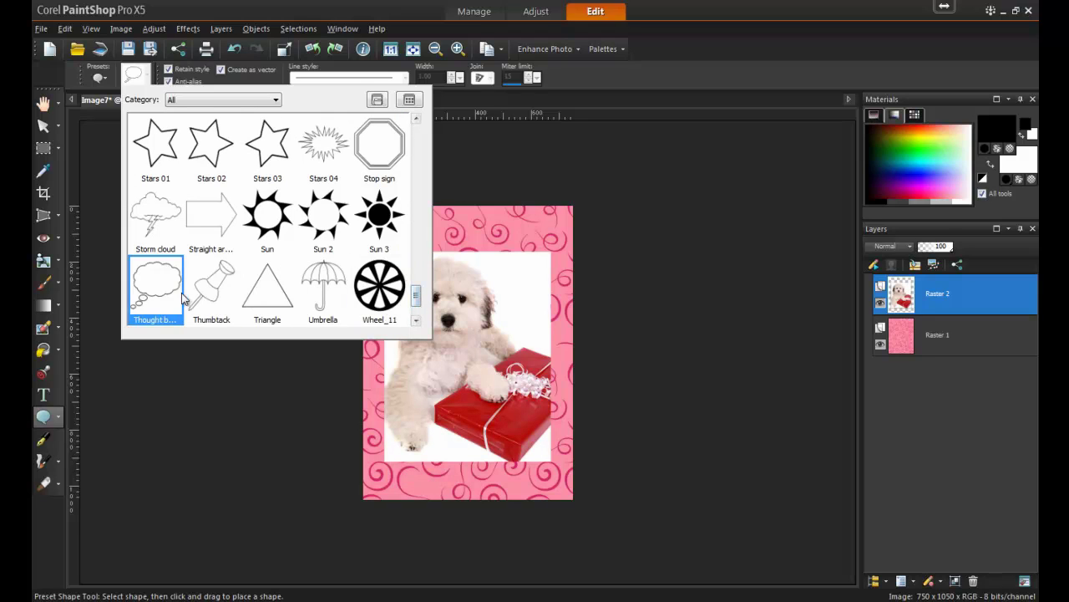
Draw the thought bubble in the card's top-right corner and nudge it into position.
left_click_drag(471, 210, 571, 285)
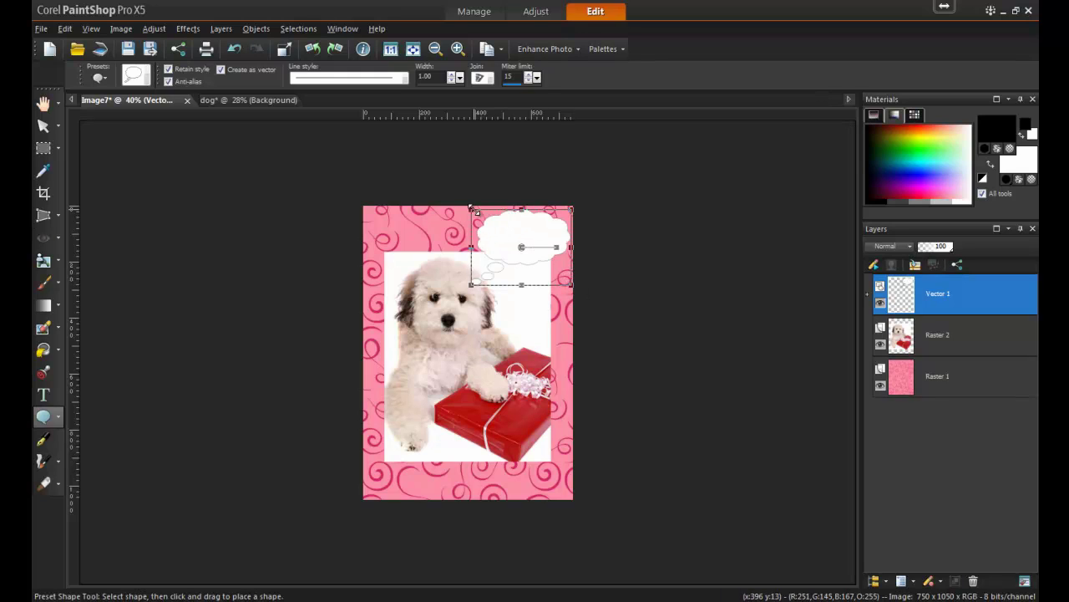
left_click_drag(471, 209, 466, 207)
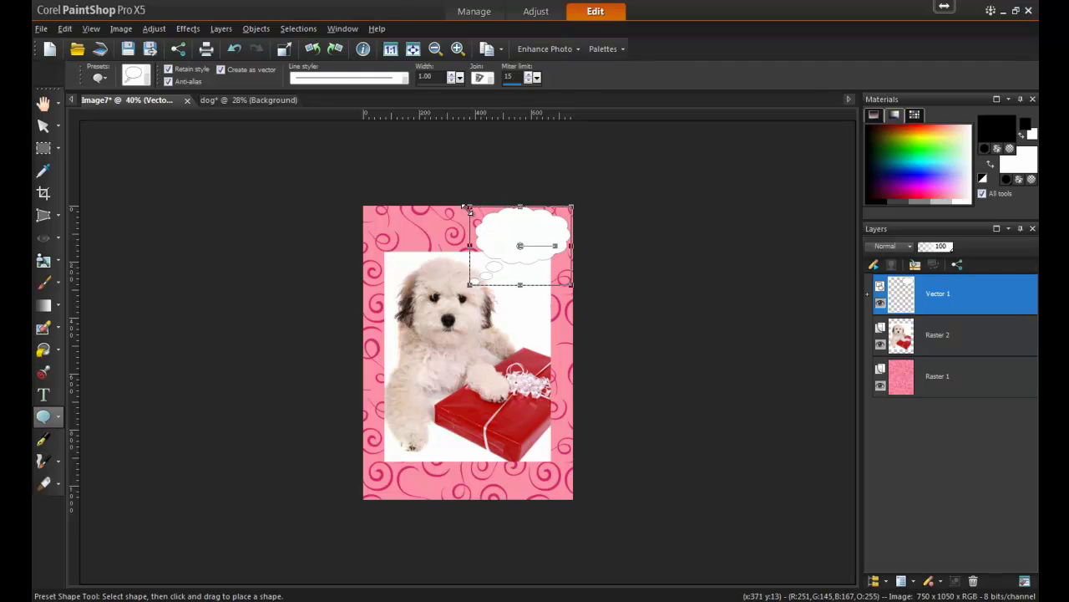
left_click_drag(518, 243, 520, 247)
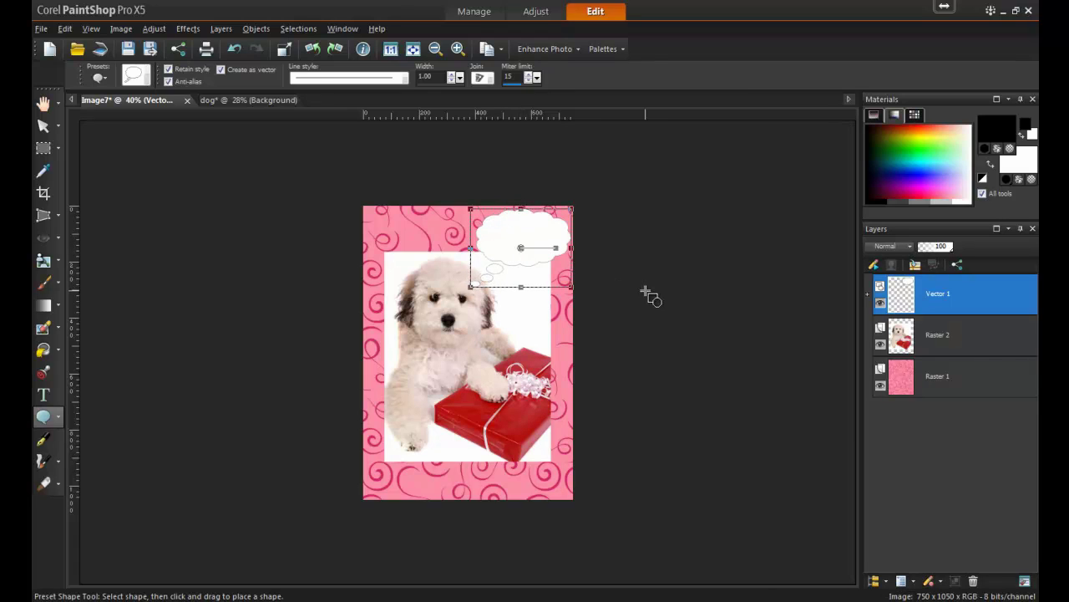
Add the caption 'HAVE SOME PUPPY LOVE!' and move it inside the thought bubble.
left_click(43, 394)
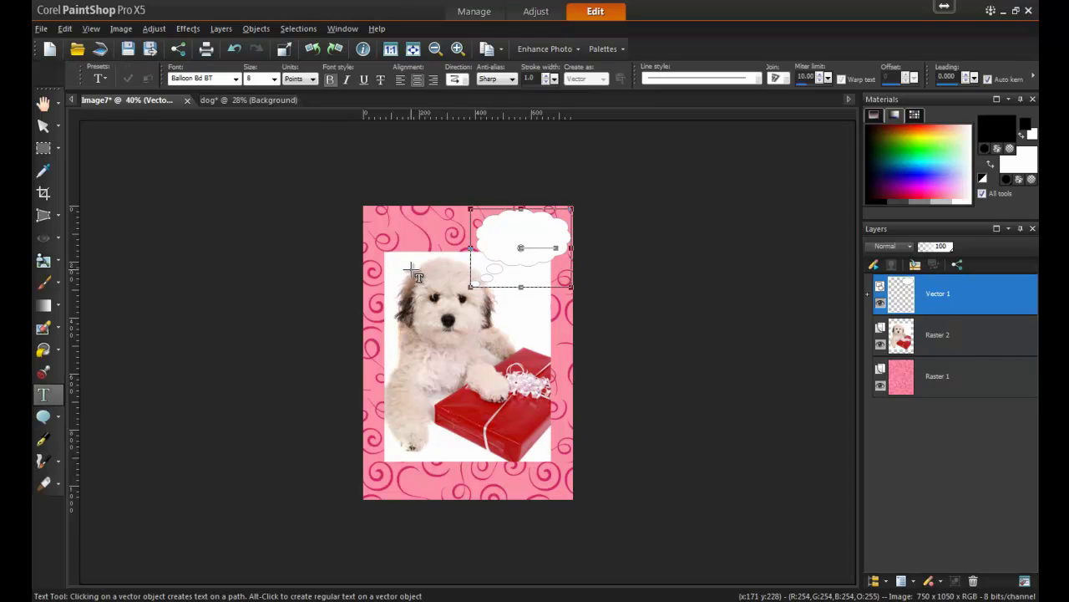
left_click(386, 221)
type("WANT SOME ")
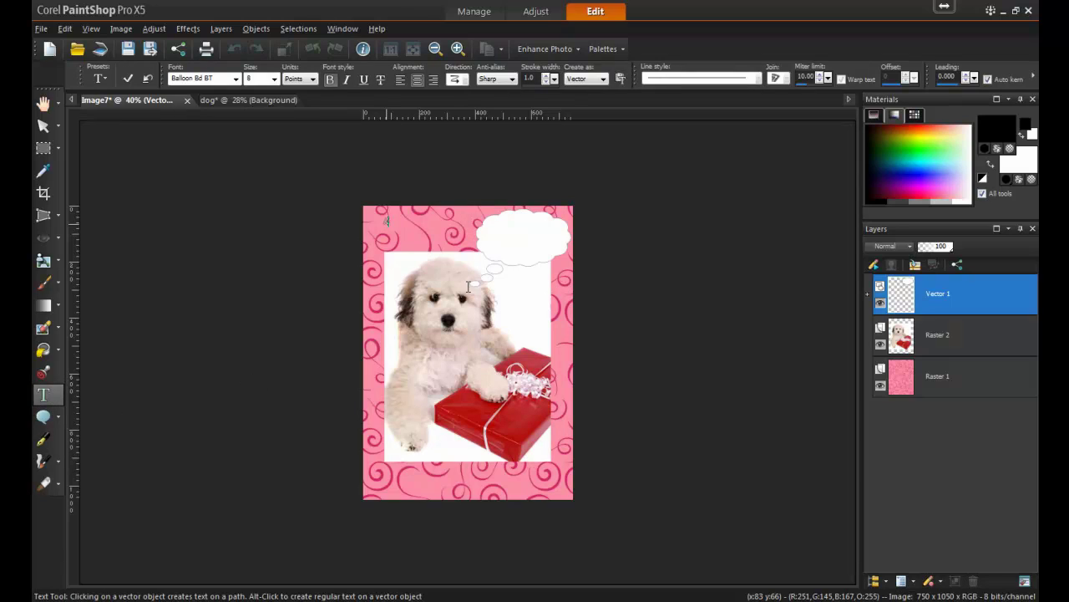
type("PUPPY LOVE")
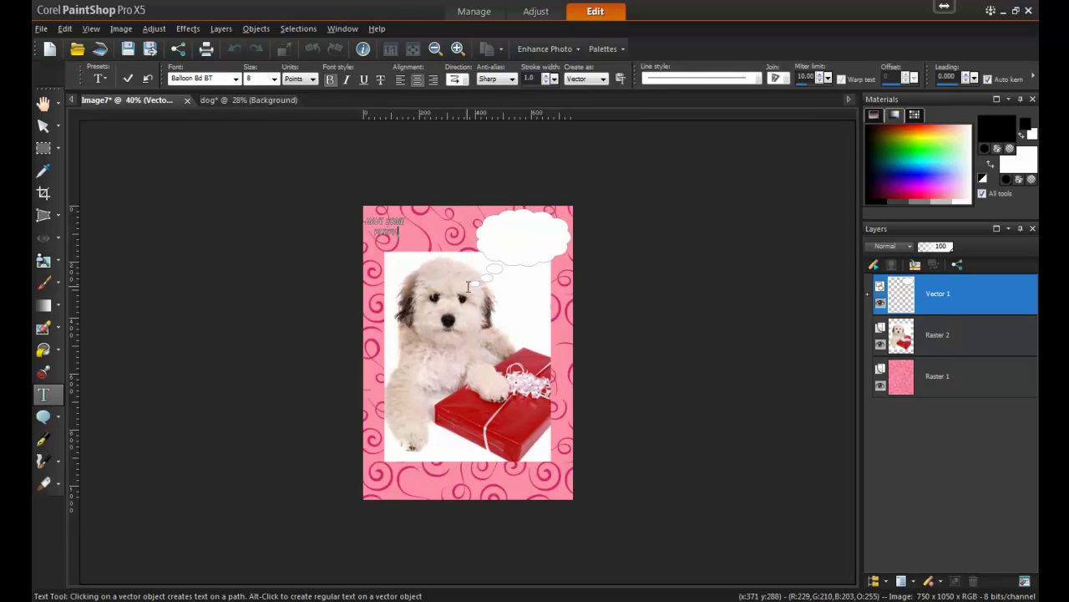
left_click(43, 125)
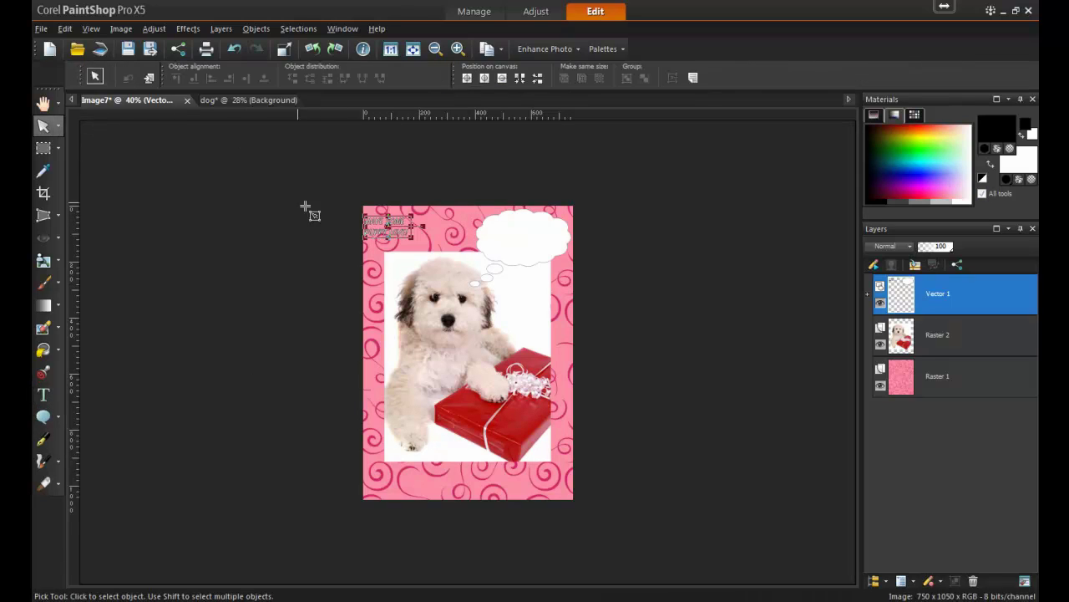
left_click_drag(393, 227, 559, 261)
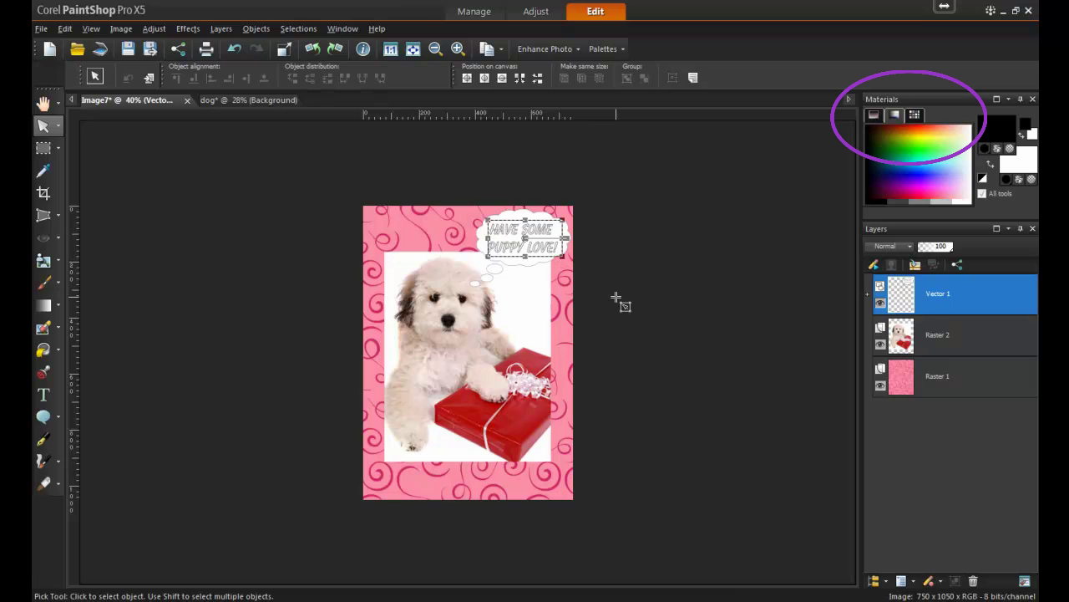
Colour the caption pink with an orange-red outline.
right_click(920, 190)
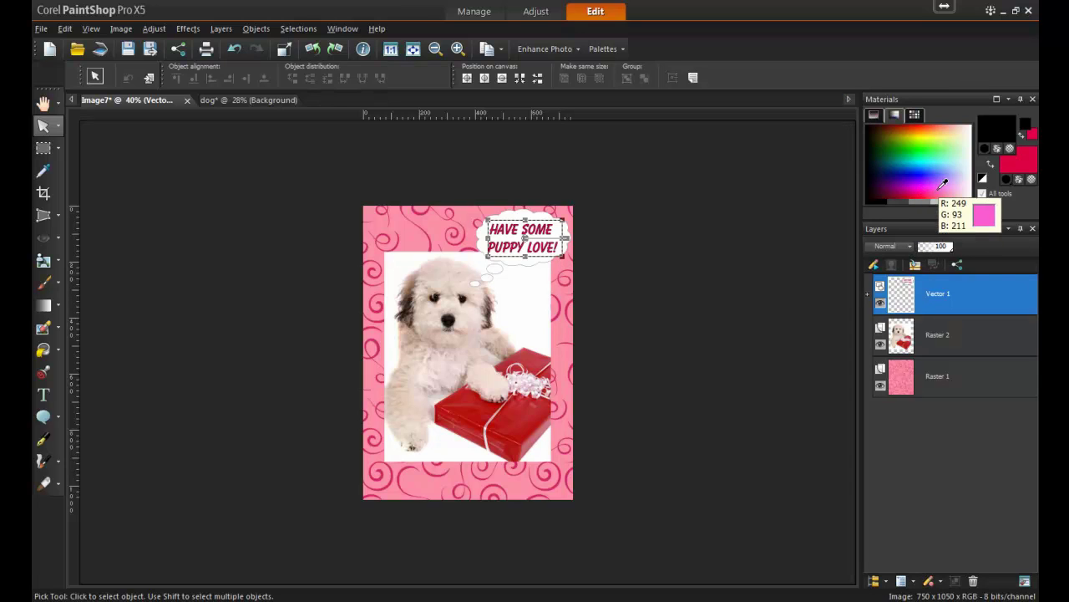
right_click(948, 182)
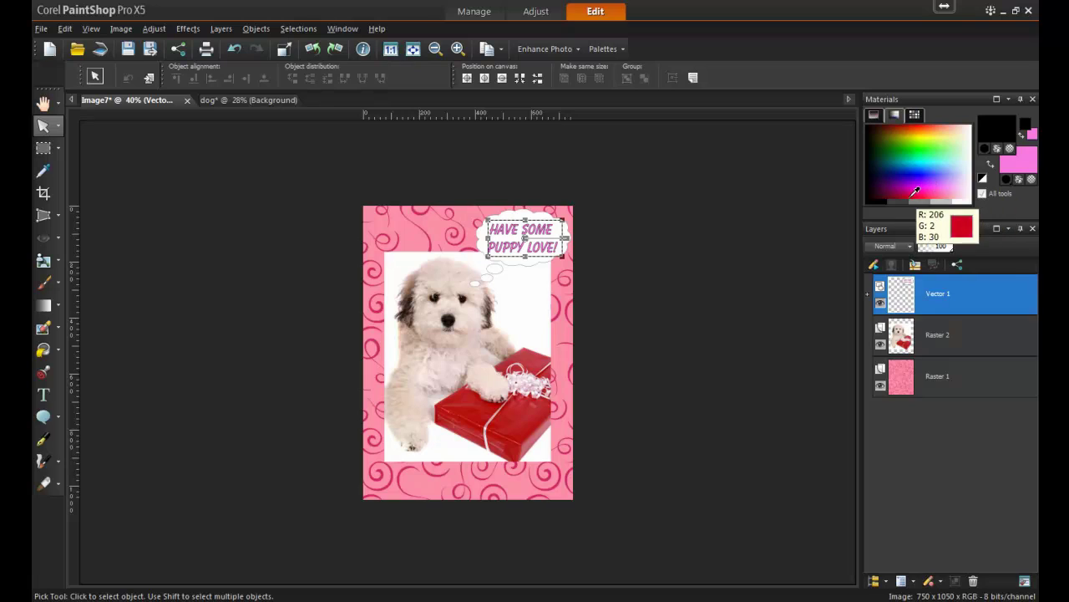
left_click(926, 122)
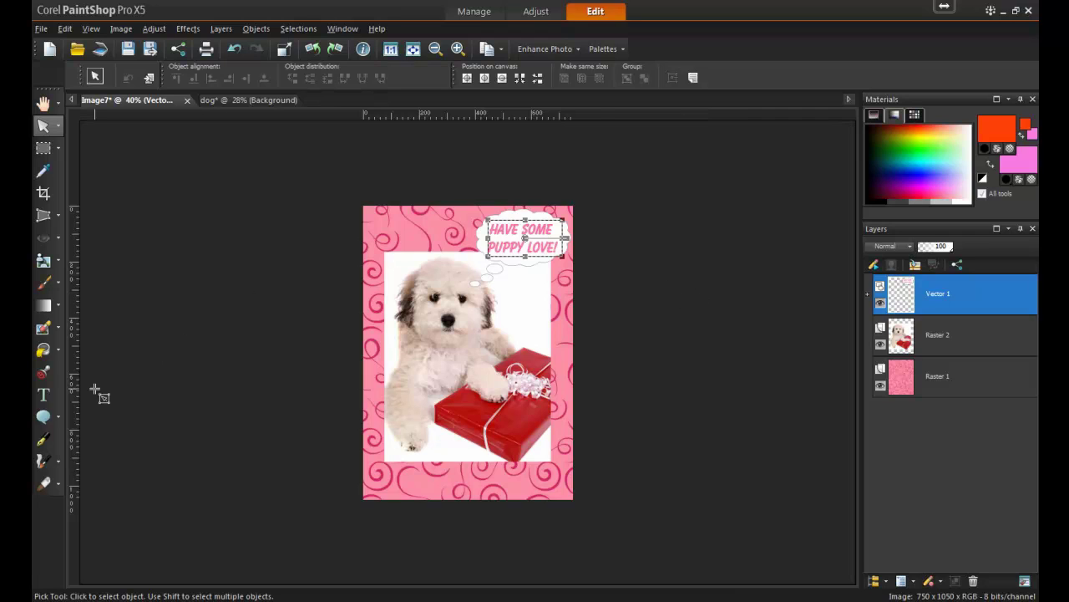
Add a new raster layer and select the Heart picture tube.
left_click(42, 377)
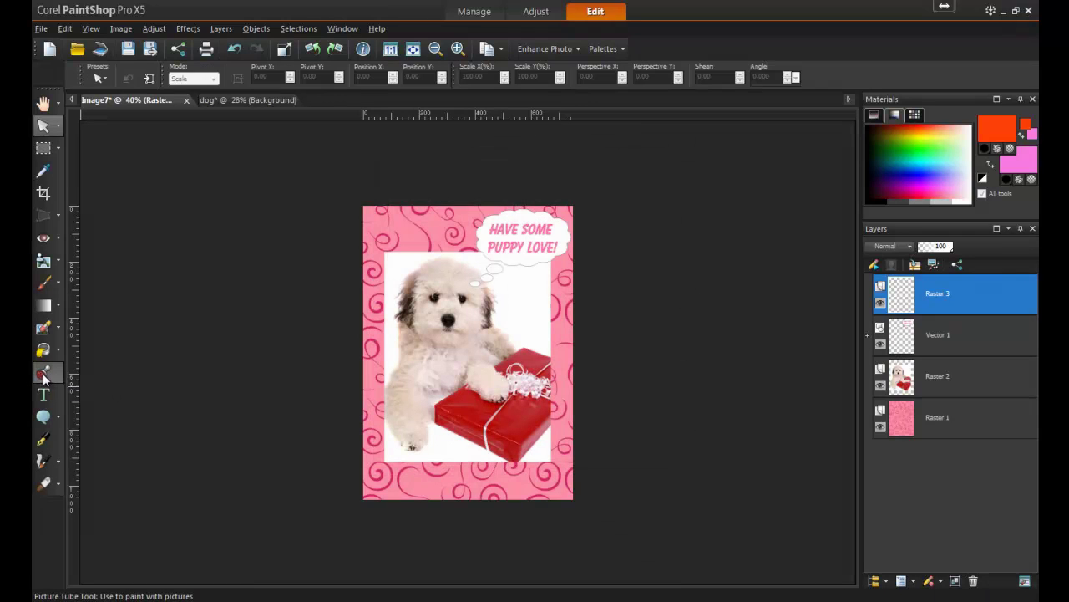
left_click(42, 376)
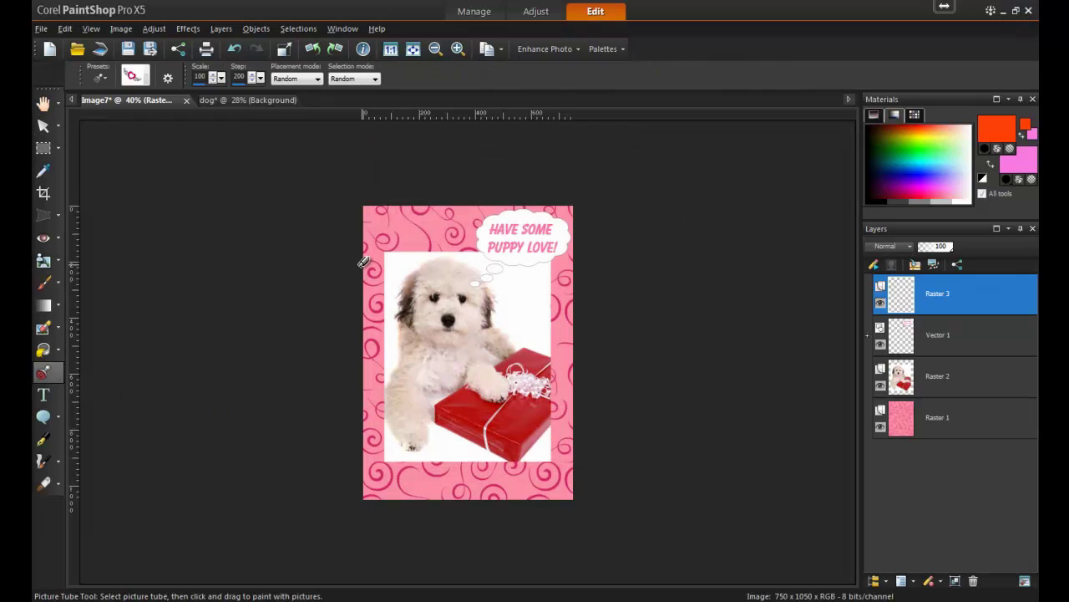
left_click(147, 78)
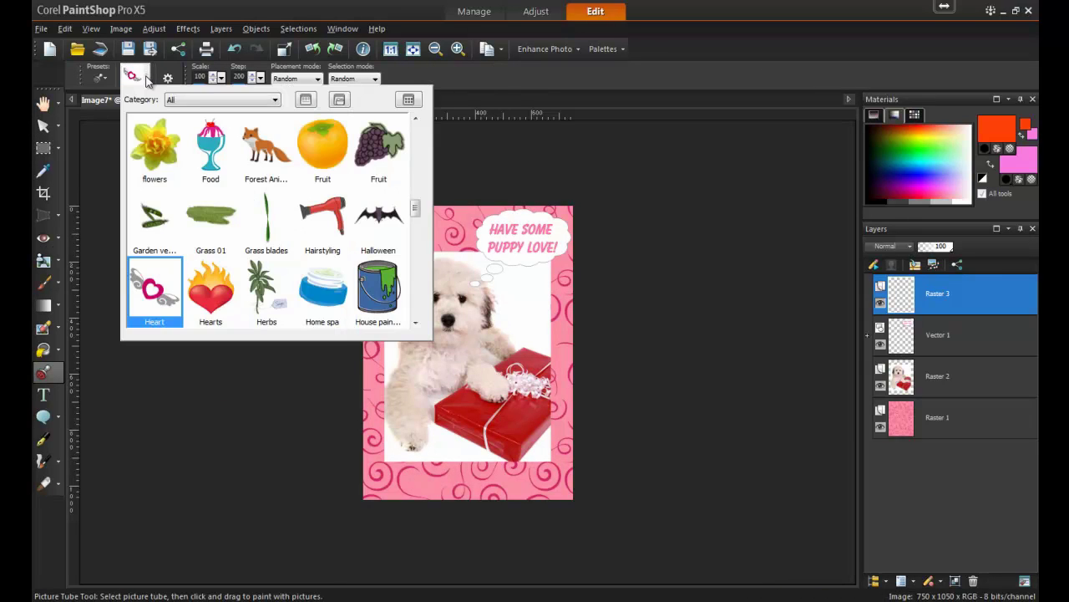
left_click(157, 291)
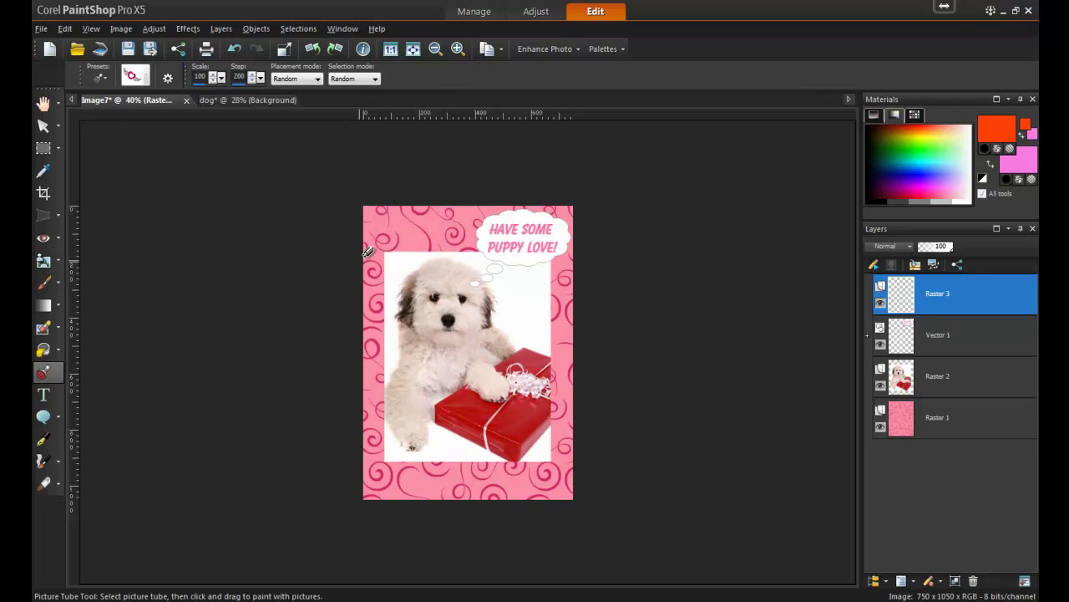
Stamp hearts in the card's top-left, bottom-left and bottom-right corners.
left_click(390, 230)
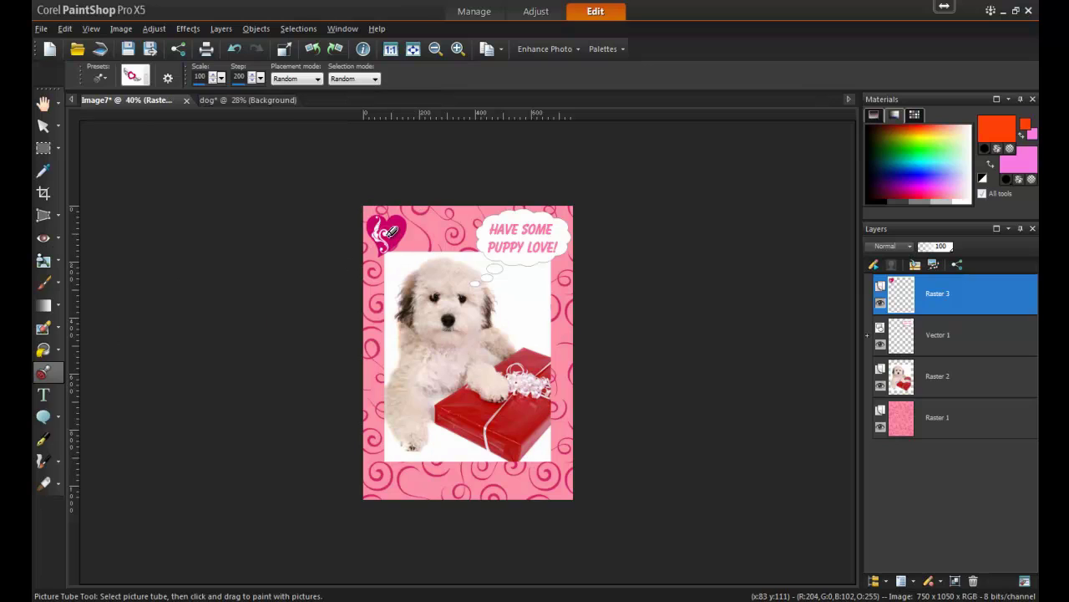
left_click(391, 466)
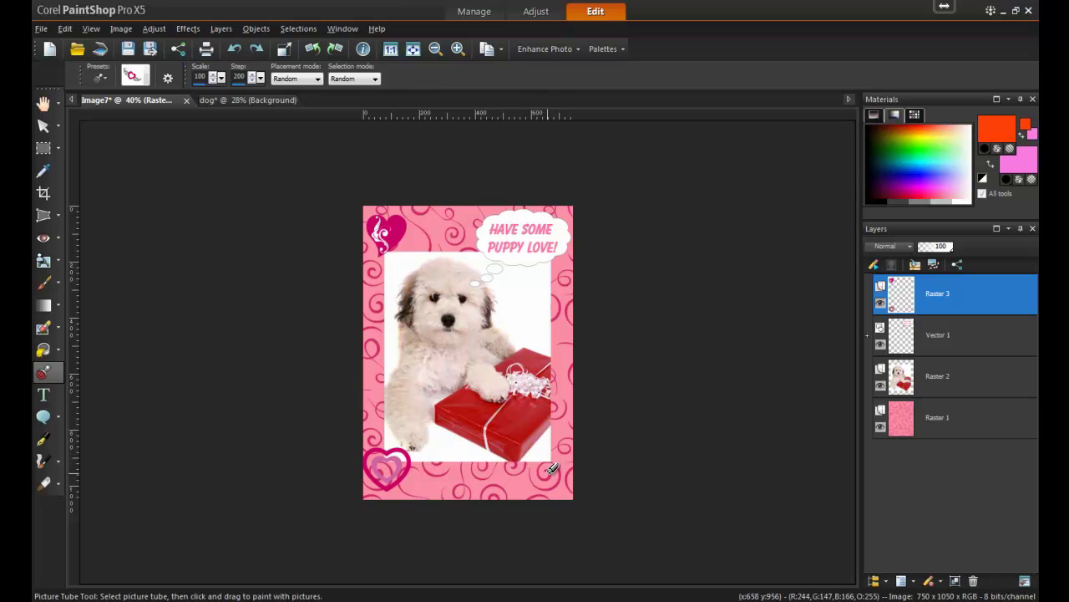
left_click(550, 470)
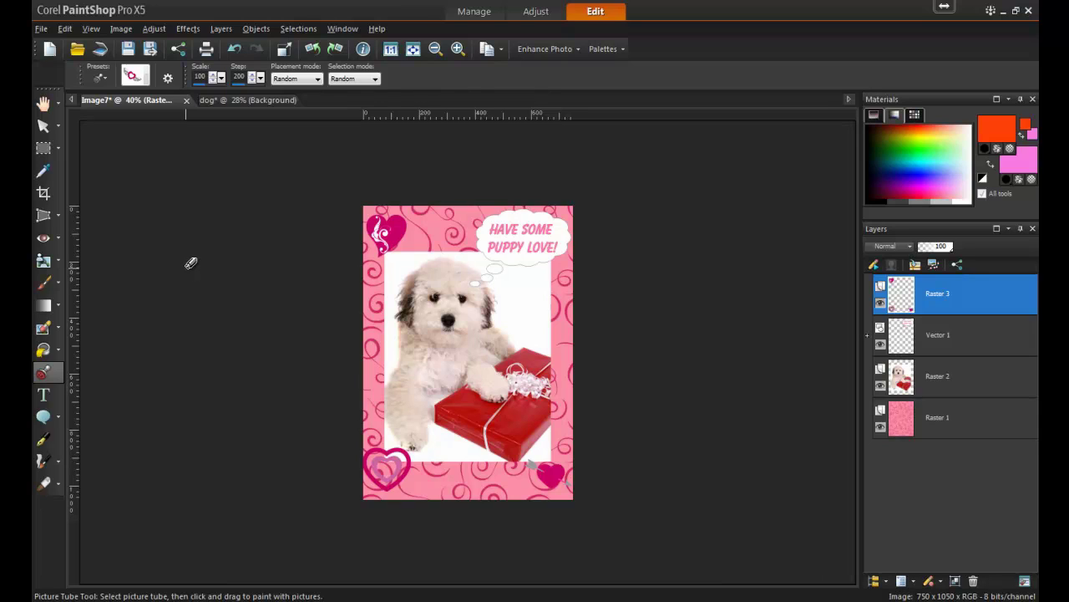
Set printing to the Standard Sizes Wallets template, eight cards per page.
left_click(38, 27)
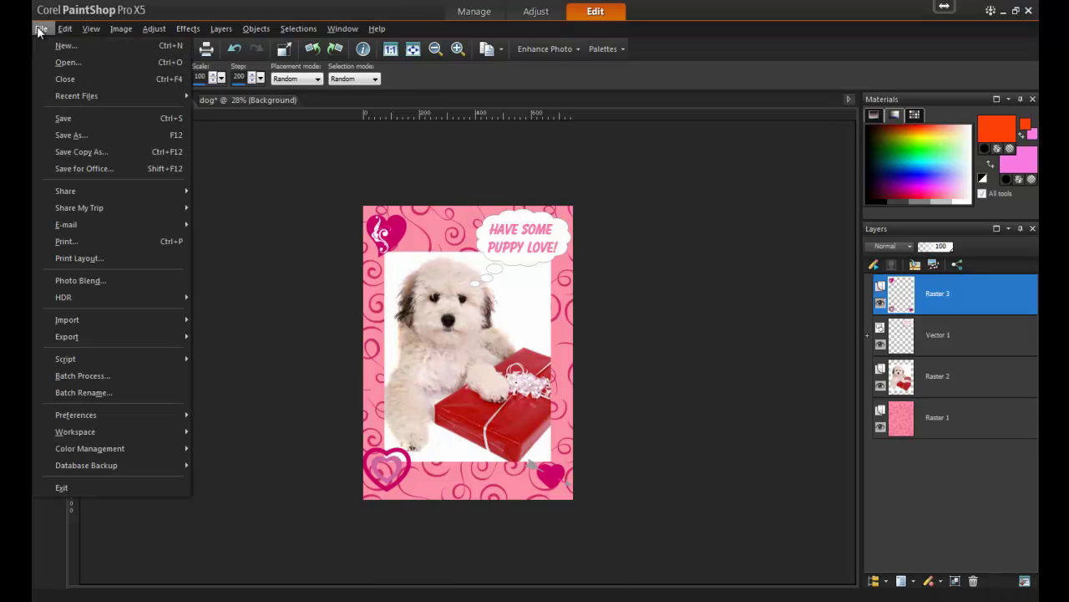
left_click(115, 240)
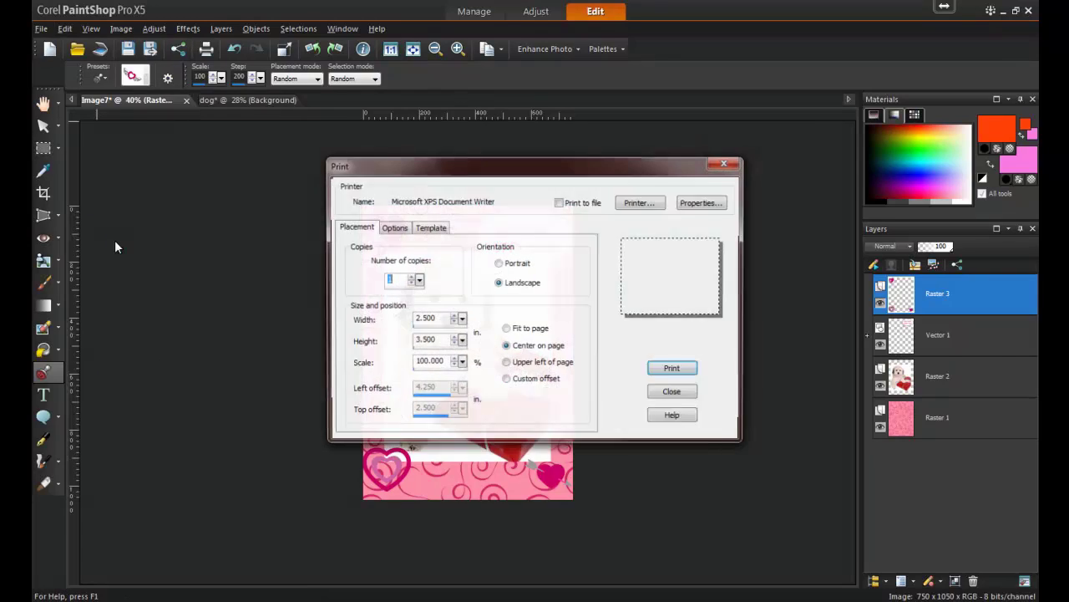
left_click(430, 227)
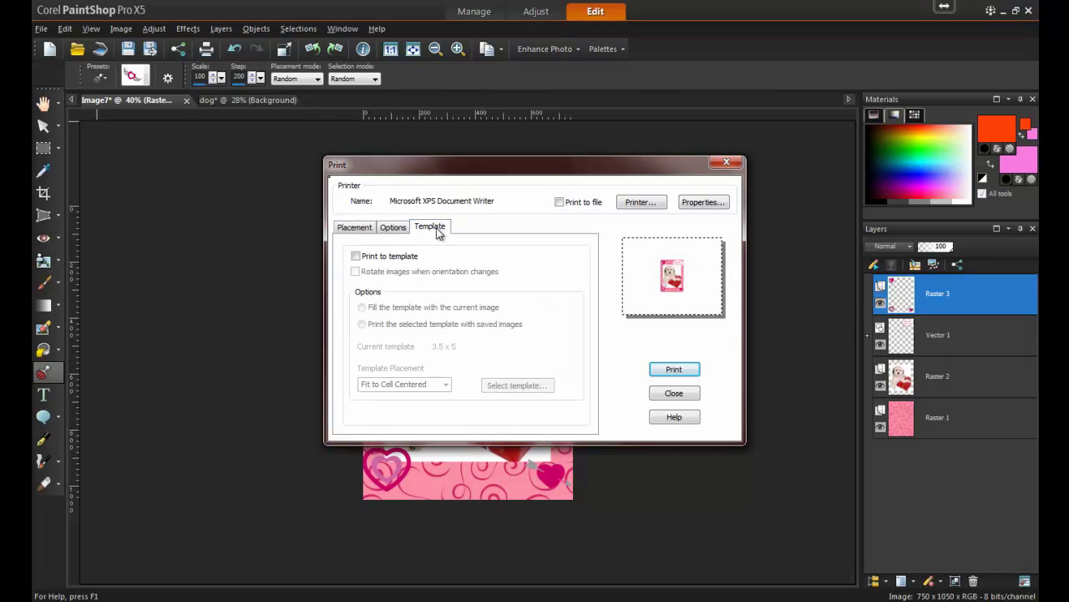
left_click(356, 257)
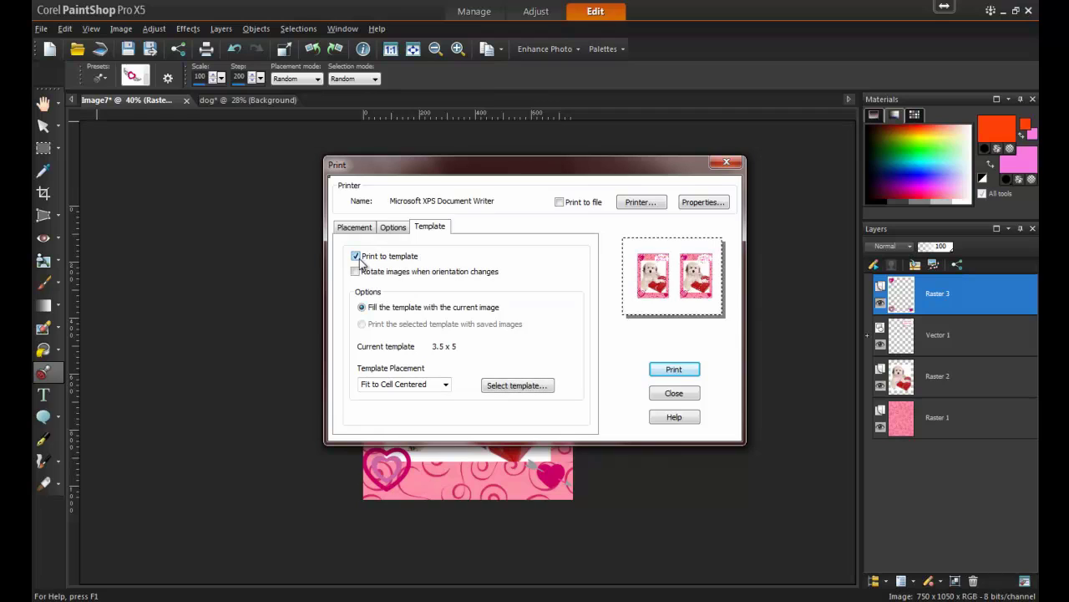
left_click(517, 386)
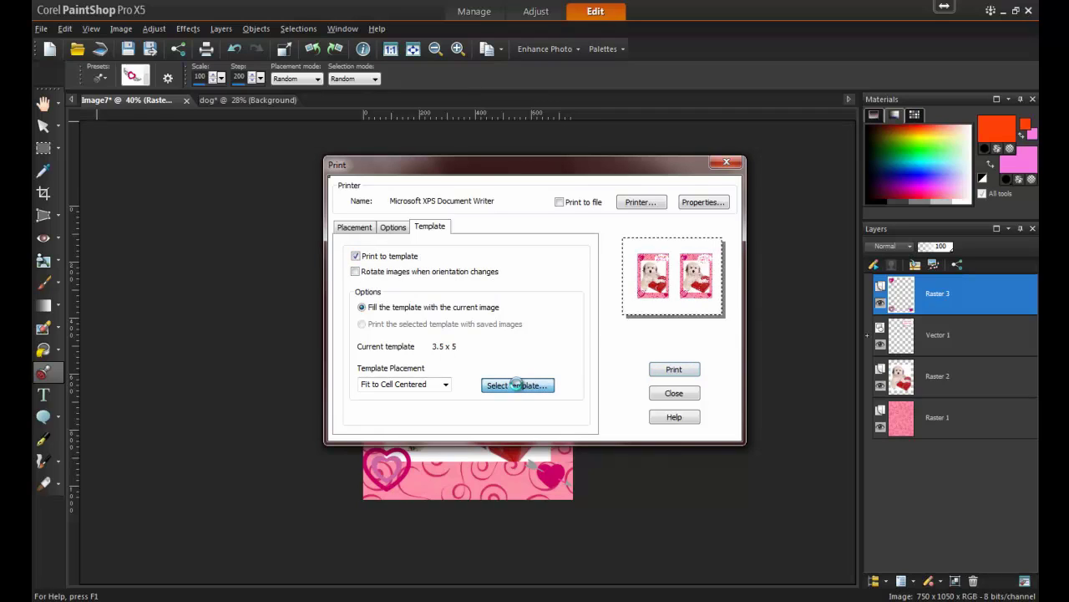
left_click(409, 236)
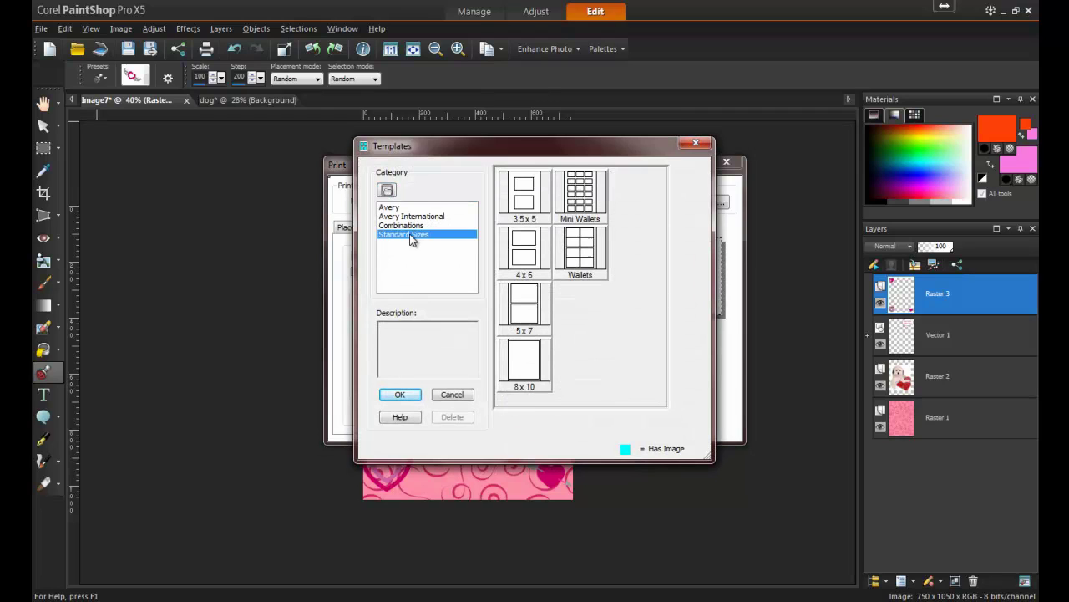
left_click(586, 256)
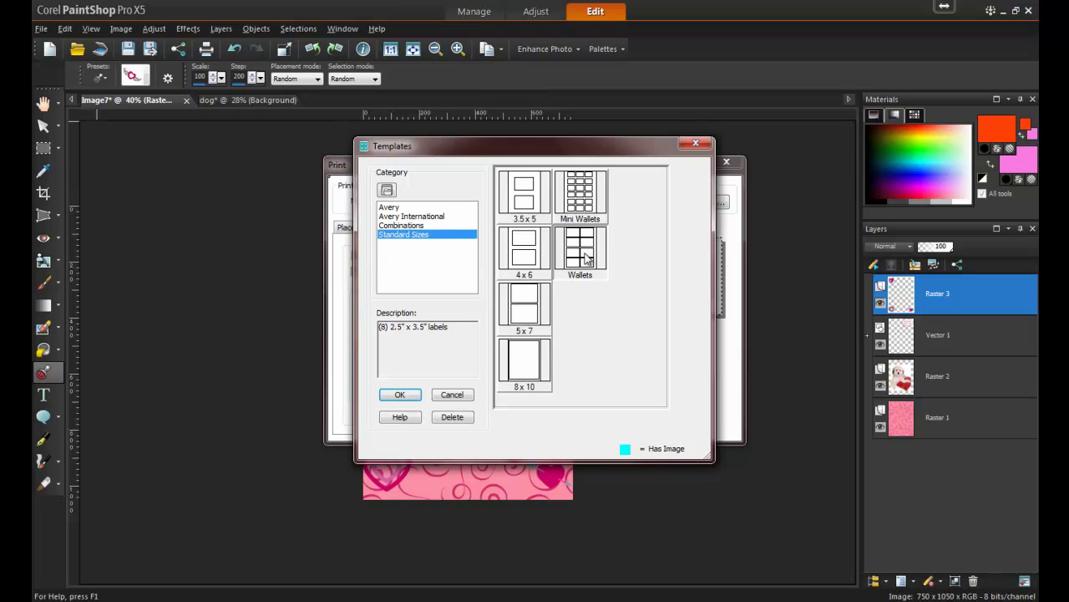
left_click(399, 393)
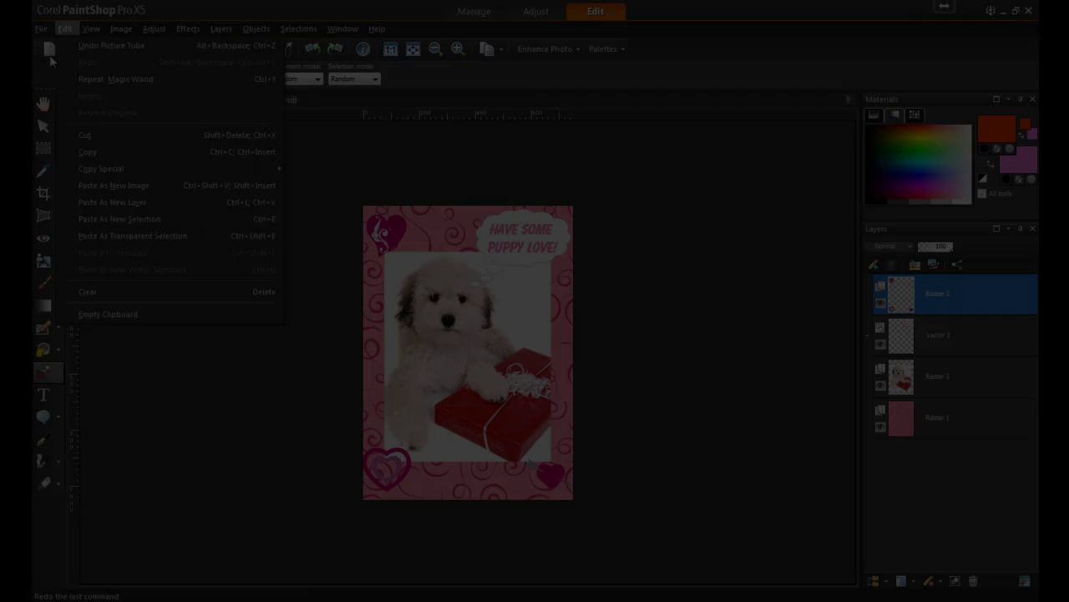
mouse_move(41, 29)
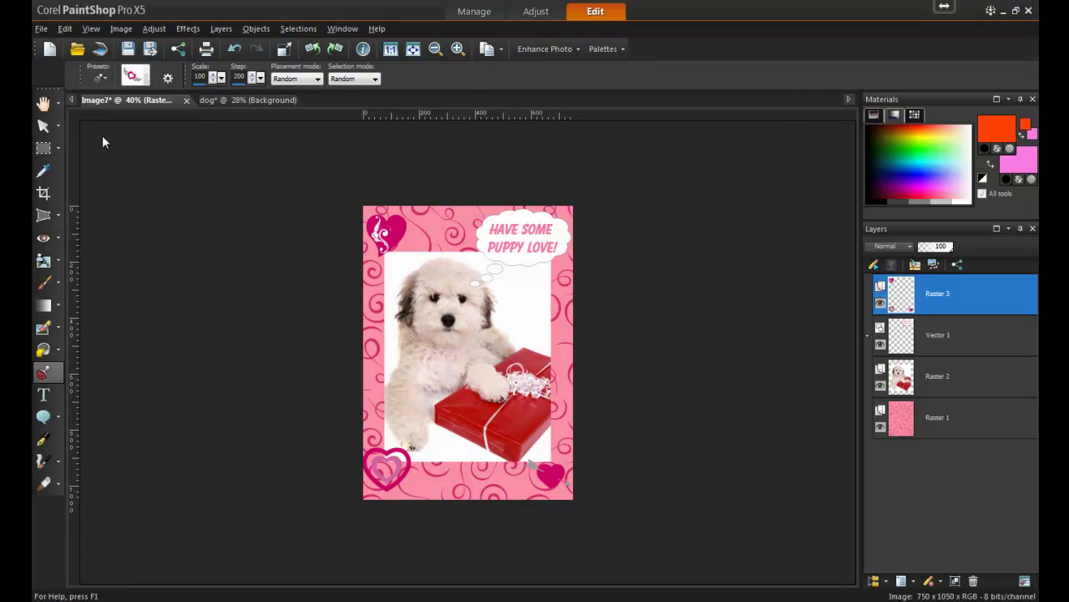
Save the card as Valentines in PaintShop Pro format.
key("ctrl+s")
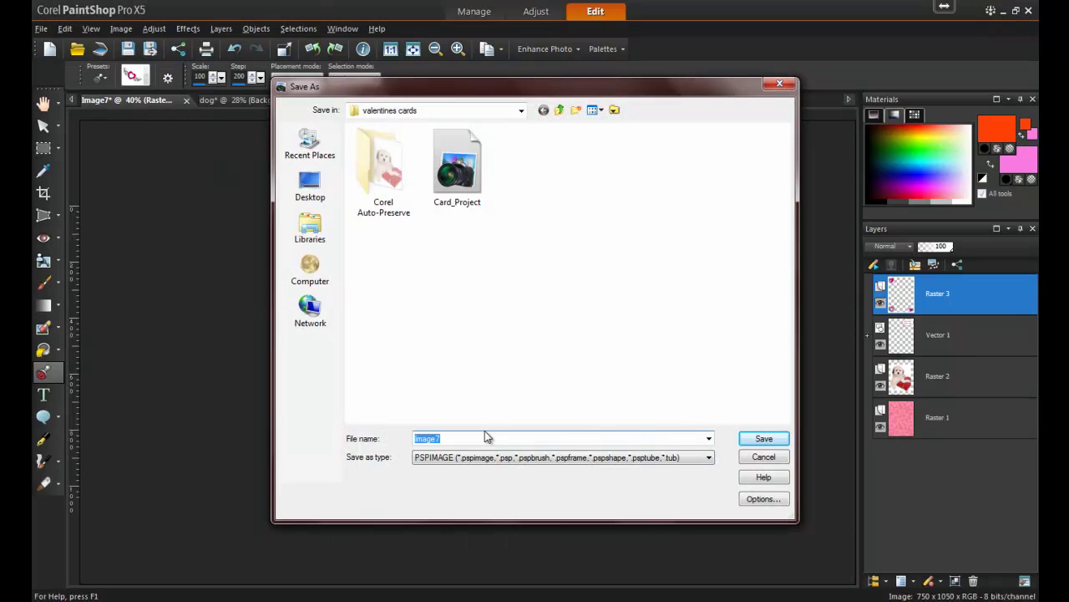
type("Valentines")
left_click(764, 438)
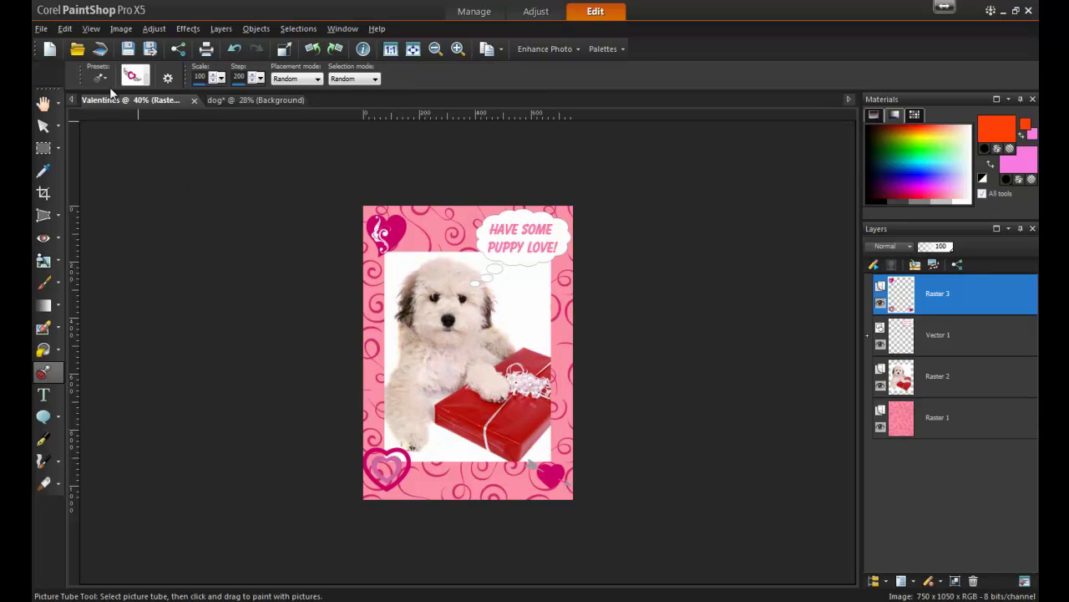
Save a merged JPEG copy named Valentines.jpg.
left_click(40, 28)
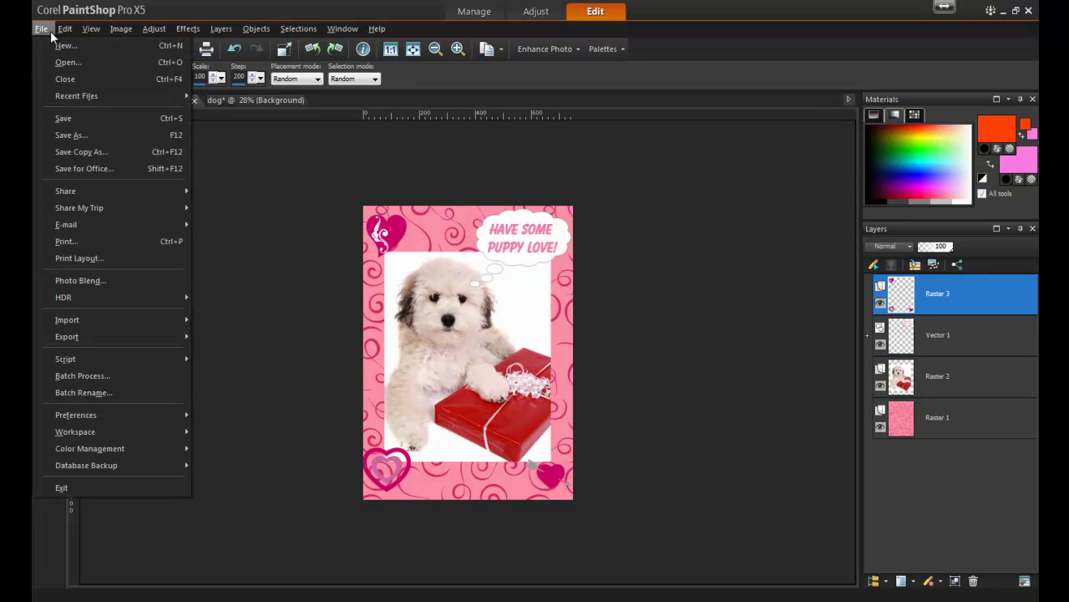
left_click(94, 137)
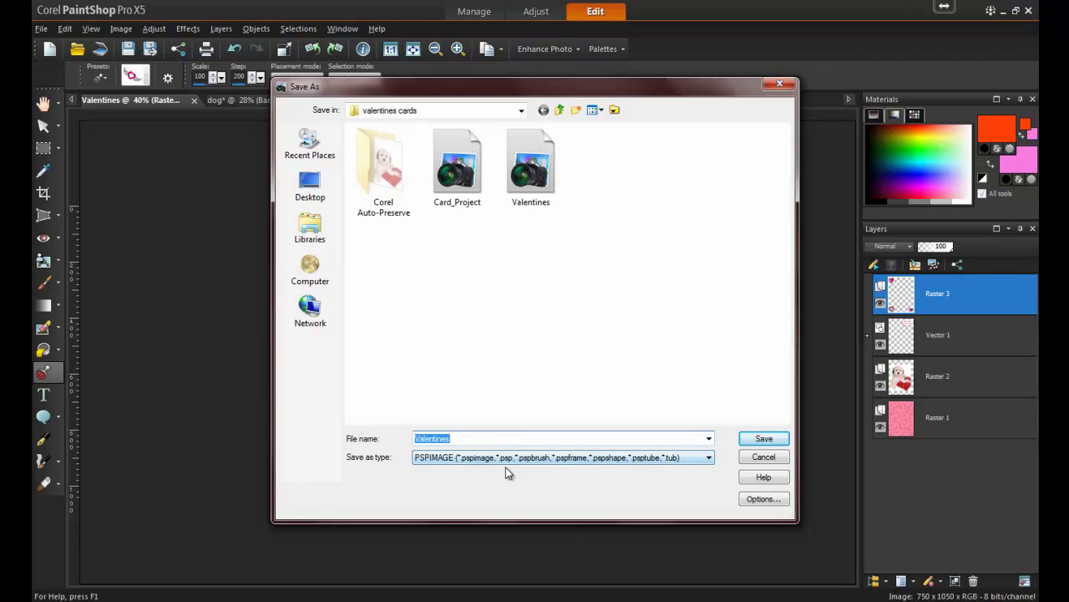
left_click(505, 457)
left_click(485, 193)
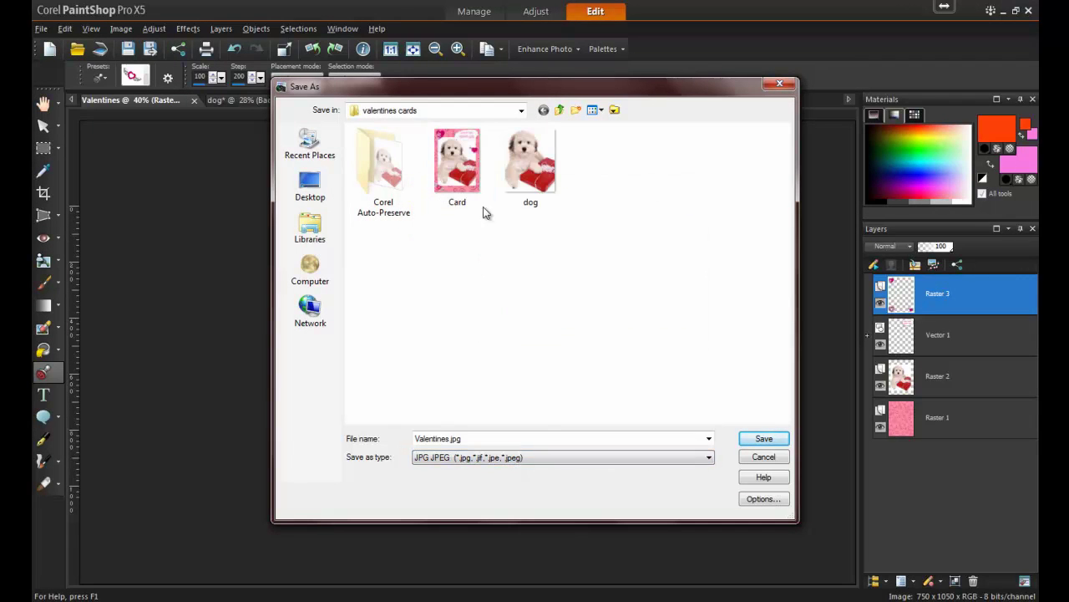
left_click(764, 438)
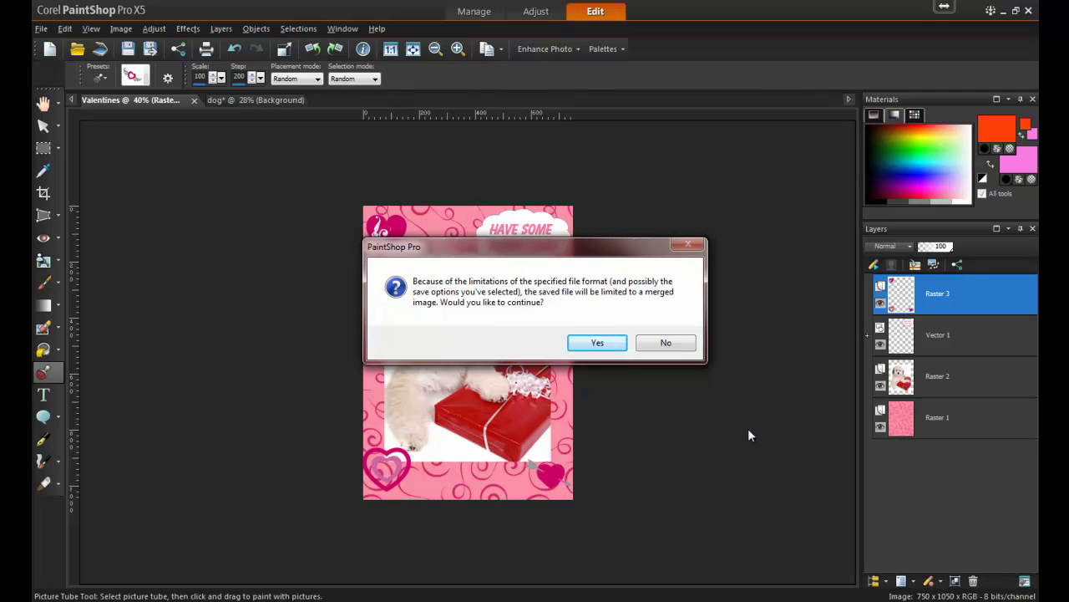
left_click(598, 342)
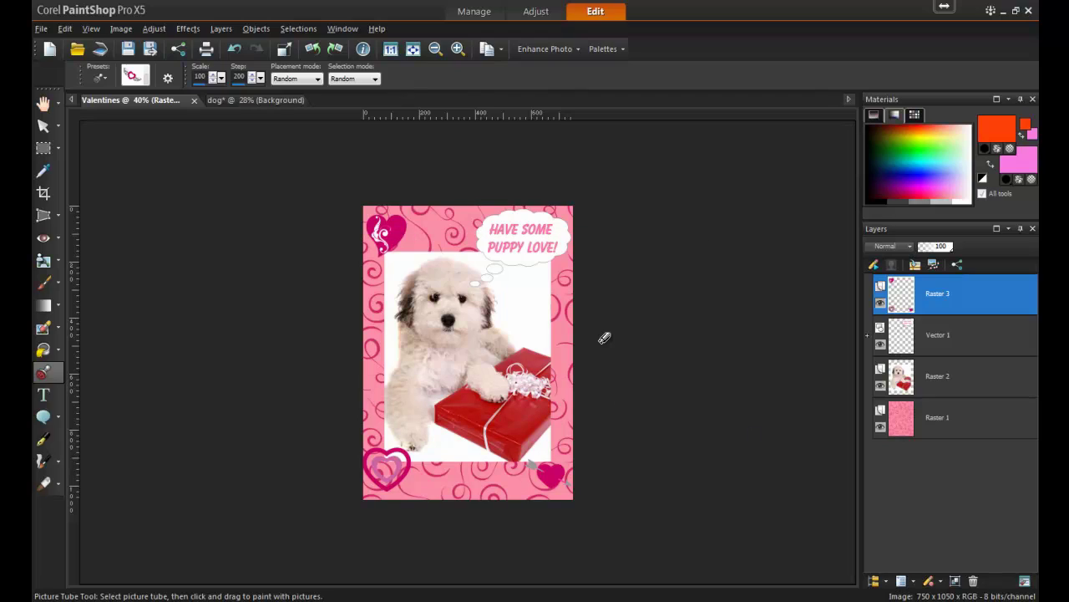